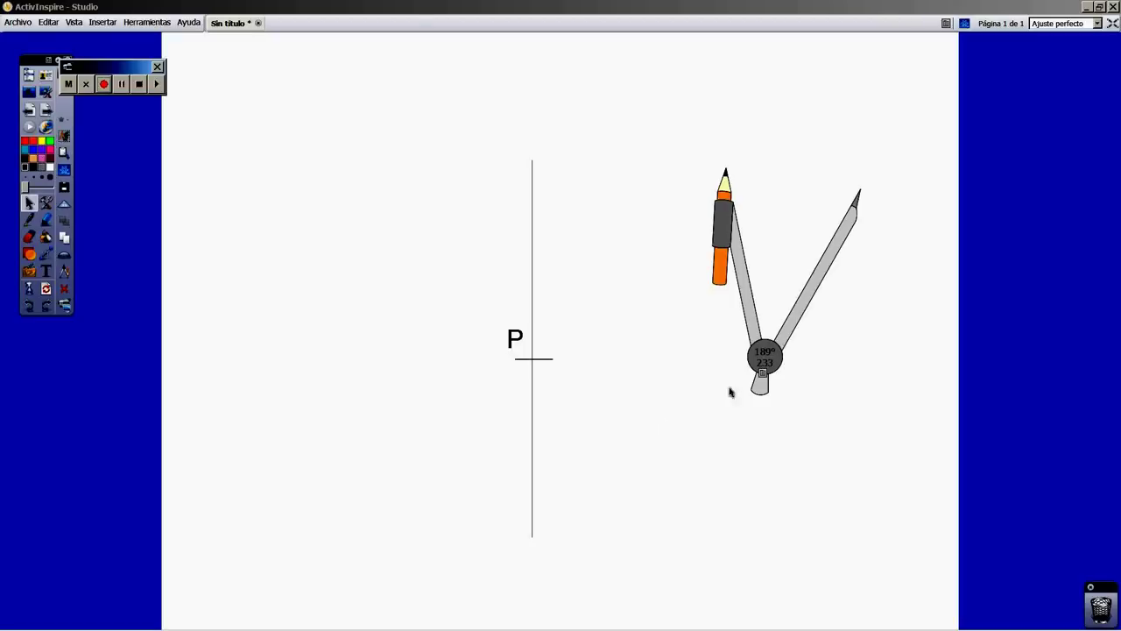
# Draw a compass circle centred on point P that crosses the vertical line above and below
pyautogui.moveTo(765, 356); pyautogui.dragTo(351, 411)
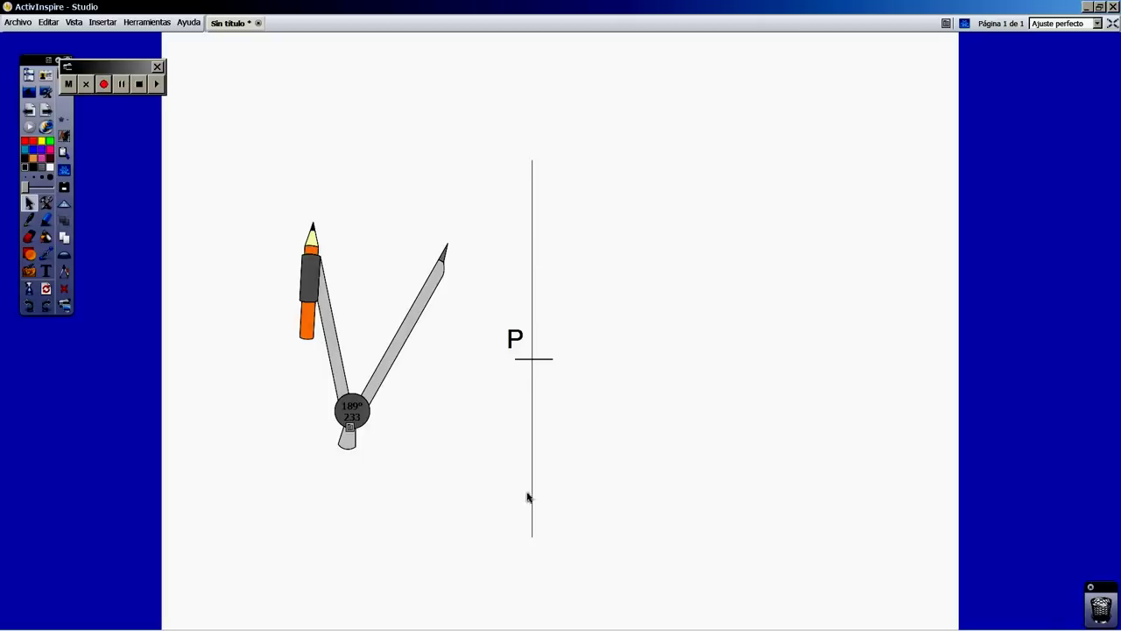
pyautogui.moveTo(394, 366); pyautogui.dragTo(478, 480)
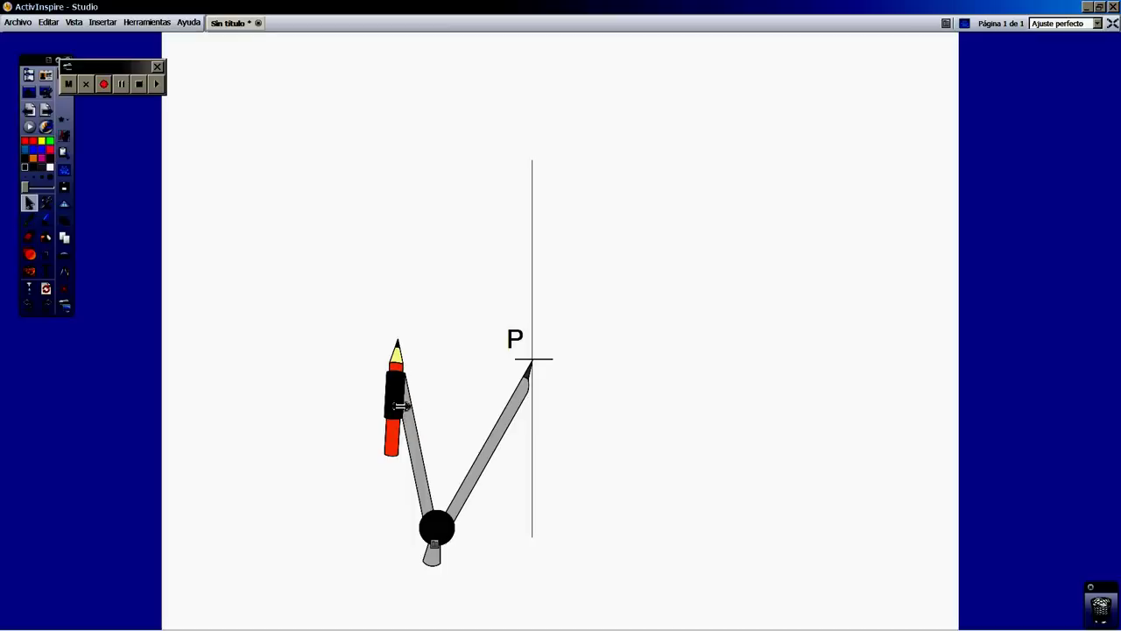
pyautogui.moveTo(408, 354)
pyautogui.mouseDown()
pyautogui.moveTo(420, 291)
pyautogui.moveTo(518, 222)
pyautogui.moveTo(776, 403)
pyautogui.moveTo(718, 511)
pyautogui.moveTo(453, 479)
pyautogui.moveTo(376, 443)
pyautogui.moveTo(298, 330)
pyautogui.moveTo(294, 295)
pyautogui.moveTo(316, 248)
pyautogui.mouseUp()
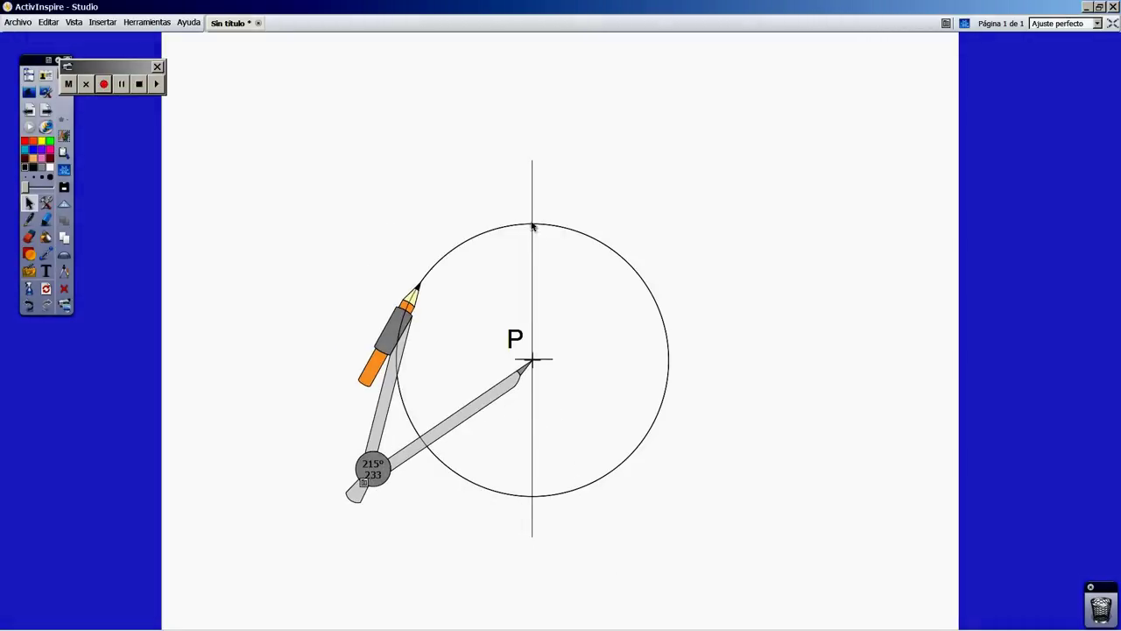
# Draw equal-radius circles centred on the top, left and lower-left intersections
pyautogui.moveTo(367, 478); pyautogui.dragTo(366, 341)
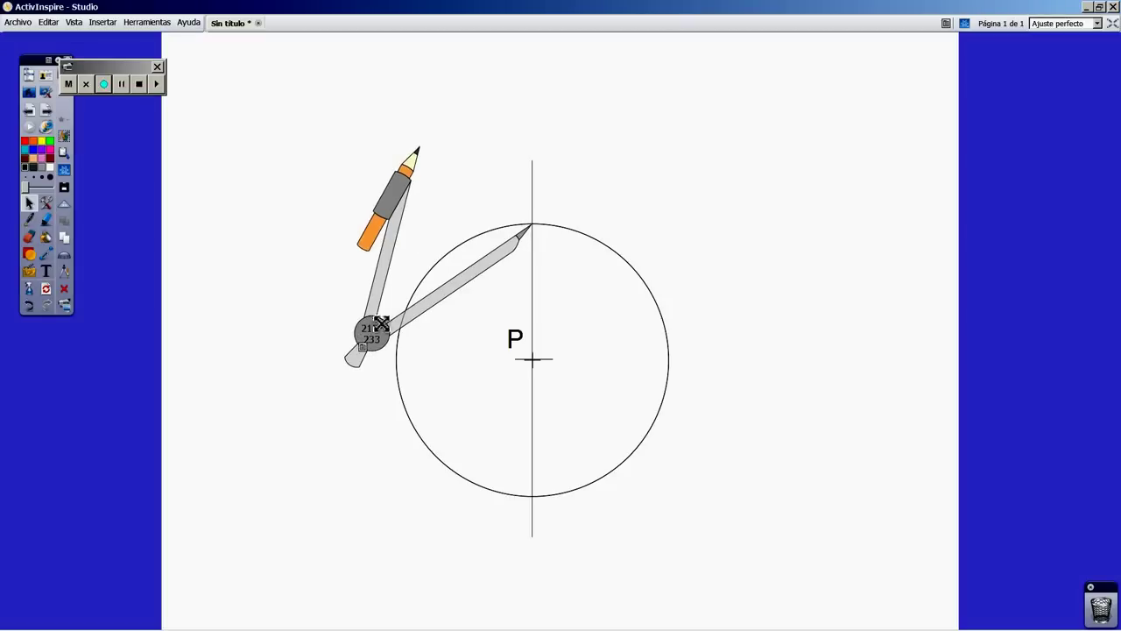
pyautogui.moveTo(405, 184)
pyautogui.mouseDown()
pyautogui.moveTo(608, 150)
pyautogui.moveTo(686, 242)
pyautogui.moveTo(508, 400)
pyautogui.moveTo(409, 345)
pyautogui.moveTo(345, 167)
pyautogui.moveTo(478, 92)
pyautogui.moveTo(421, 199)
pyautogui.mouseUp()
pyautogui.moveTo(352, 218)
pyautogui.mouseDown()
pyautogui.moveTo(274, 278)
pyautogui.moveTo(231, 280)
pyautogui.mouseUp()
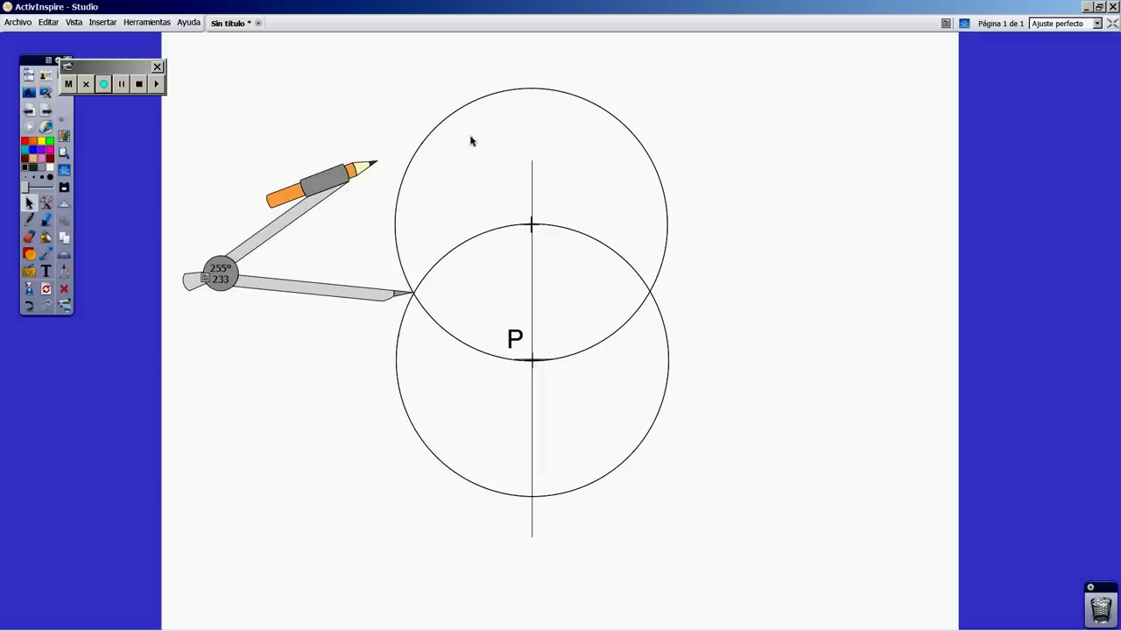
pyautogui.moveTo(301, 213)
pyautogui.mouseDown()
pyautogui.moveTo(405, 176)
pyautogui.moveTo(568, 265)
pyautogui.moveTo(565, 286)
pyautogui.mouseUp()
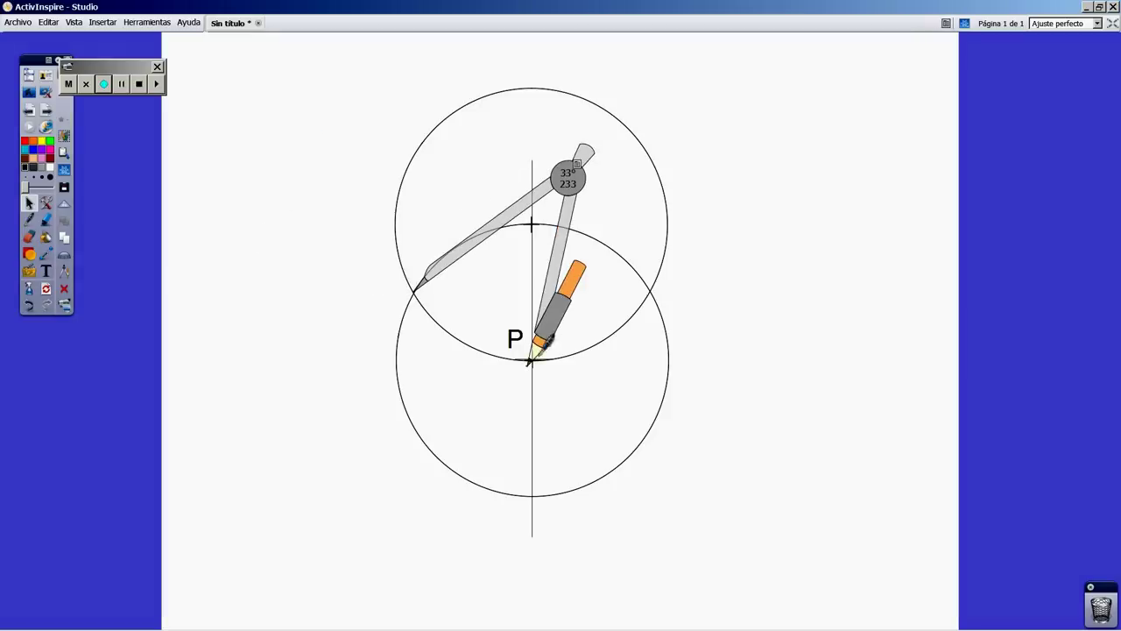
pyautogui.moveTo(480, 373)
pyautogui.mouseDown()
pyautogui.moveTo(296, 210)
pyautogui.moveTo(421, 137)
pyautogui.moveTo(511, 146)
pyautogui.moveTo(622, 231)
pyautogui.moveTo(629, 453)
pyautogui.mouseUp()
pyautogui.moveTo(585, 210); pyautogui.dragTo(599, 366)
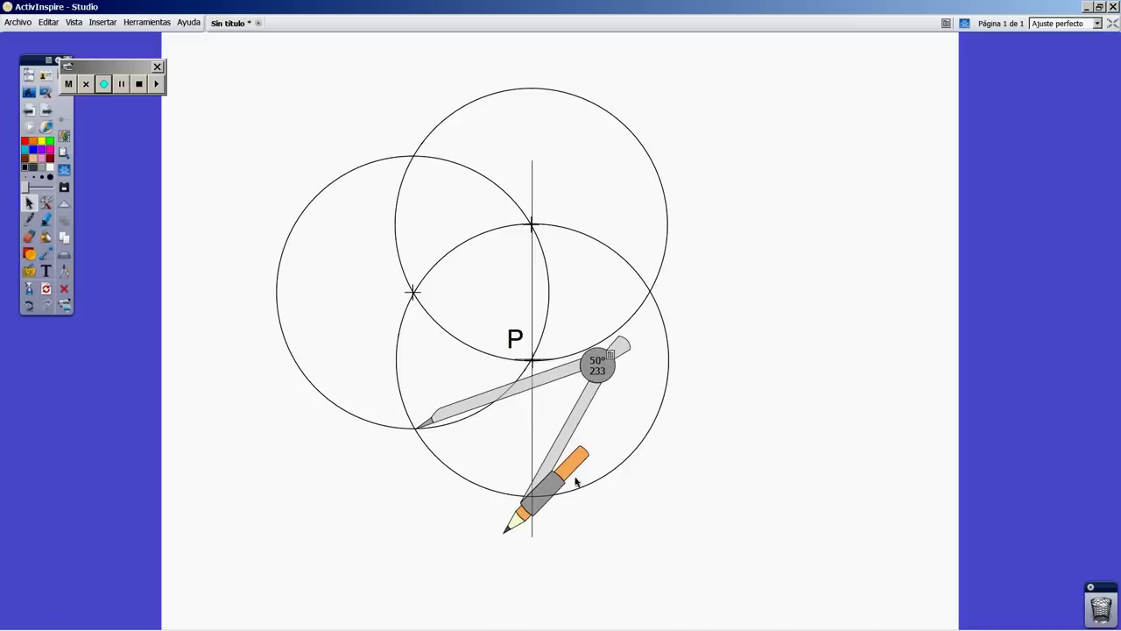
pyautogui.moveTo(531, 508)
pyautogui.mouseDown()
pyautogui.moveTo(550, 385)
pyautogui.moveTo(502, 300)
pyautogui.moveTo(549, 437)
pyautogui.moveTo(530, 505)
pyautogui.moveTo(489, 510)
pyautogui.moveTo(370, 469)
pyautogui.moveTo(326, 438)
pyautogui.moveTo(291, 381)
pyautogui.moveTo(311, 307)
pyautogui.moveTo(445, 283)
pyautogui.moveTo(566, 314)
pyautogui.mouseUp()
pyautogui.moveTo(224, 401); pyautogui.dragTo(499, 254)
# Draw equal circles on the bottom, lower-right and upper-right intersections, then move the compass off P
pyautogui.moveTo(546, 324)
pyautogui.mouseDown()
pyautogui.moveTo(527, 287)
pyautogui.moveTo(646, 348)
pyautogui.mouseUp()
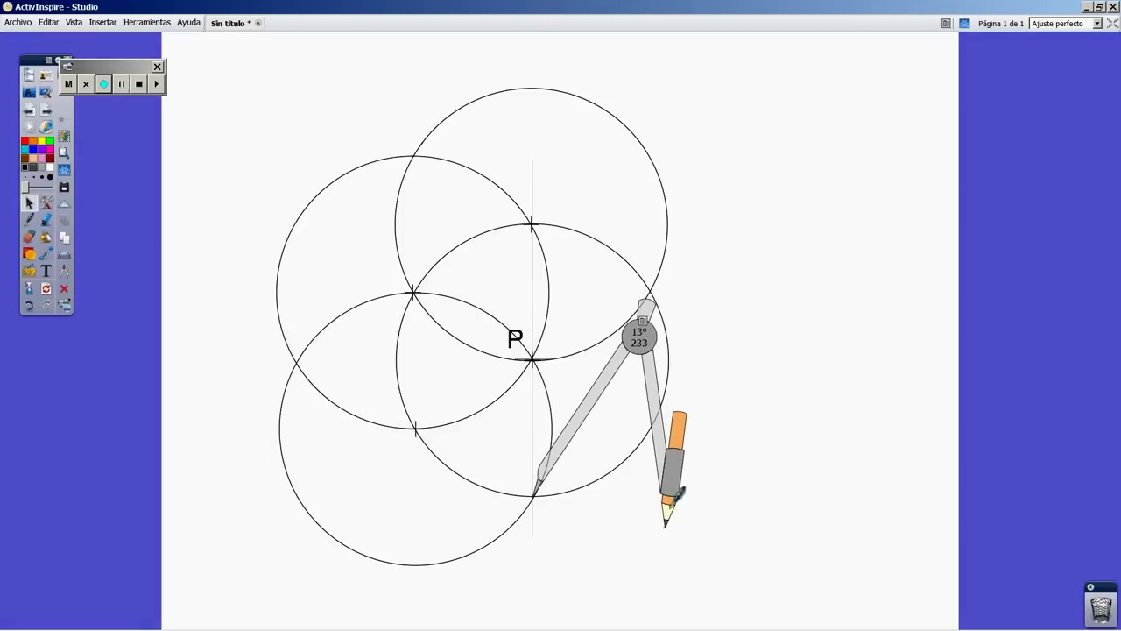
pyautogui.moveTo(674, 512)
pyautogui.mouseDown()
pyautogui.moveTo(616, 567)
pyautogui.moveTo(522, 549)
pyautogui.moveTo(364, 349)
pyautogui.moveTo(467, 268)
pyautogui.moveTo(644, 309)
pyautogui.moveTo(743, 362)
pyautogui.moveTo(887, 566)
pyautogui.mouseUp()
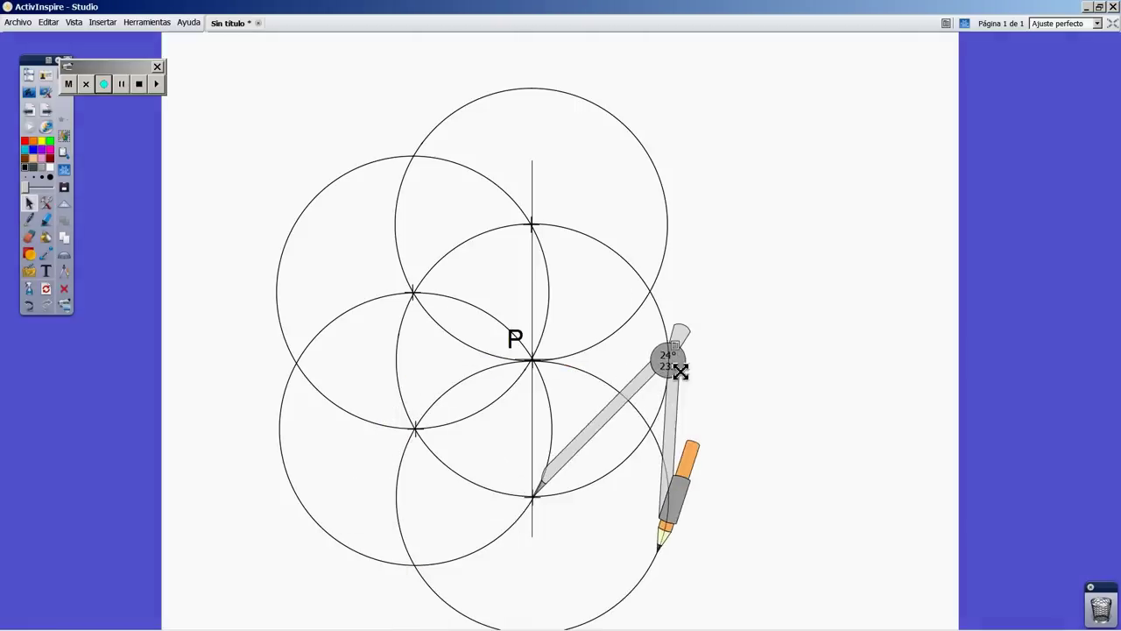
pyautogui.moveTo(669, 368); pyautogui.dragTo(786, 299)
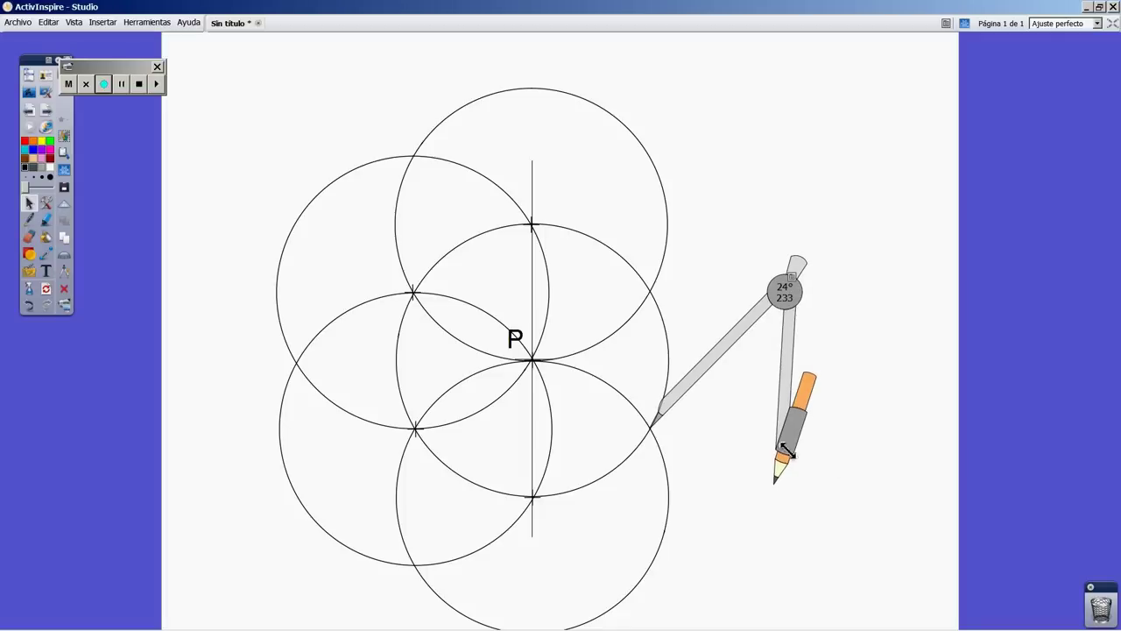
pyautogui.moveTo(791, 457)
pyautogui.mouseDown()
pyautogui.moveTo(692, 538)
pyautogui.moveTo(530, 490)
pyautogui.moveTo(551, 333)
pyautogui.moveTo(744, 325)
pyautogui.moveTo(783, 458)
pyautogui.moveTo(749, 523)
pyautogui.mouseUp()
pyautogui.moveTo(824, 348); pyautogui.dragTo(828, 219)
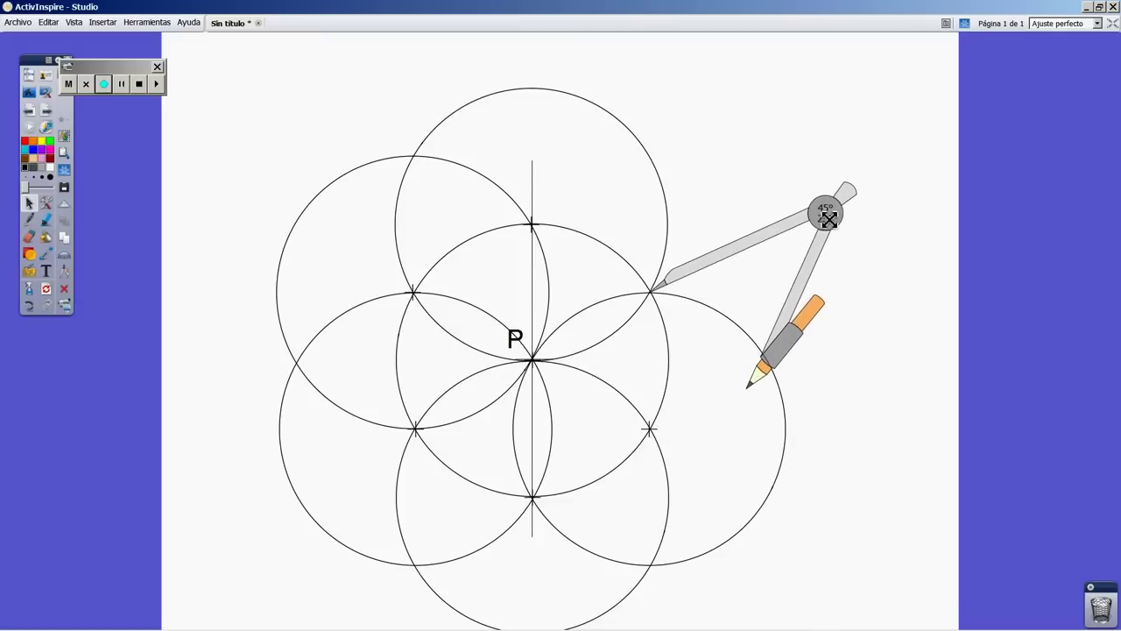
pyautogui.moveTo(801, 288)
pyautogui.mouseDown()
pyautogui.moveTo(610, 415)
pyautogui.moveTo(625, 421)
pyautogui.mouseUp()
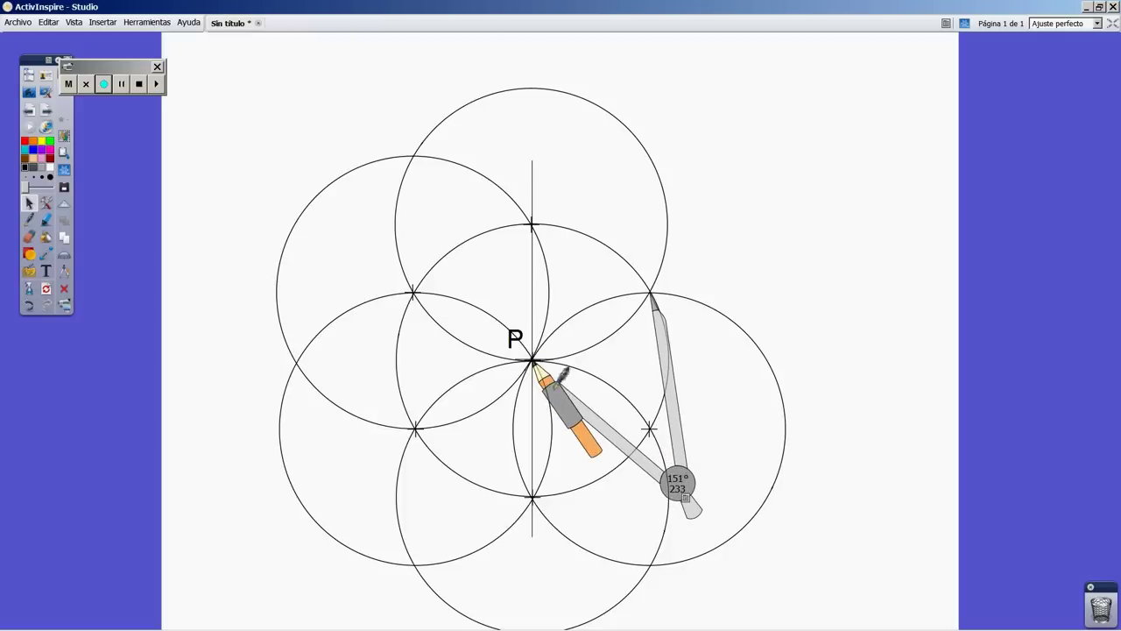
pyautogui.moveTo(547, 369)
pyautogui.mouseDown()
pyautogui.moveTo(485, 266)
pyautogui.moveTo(502, 199)
pyautogui.moveTo(545, 184)
pyautogui.moveTo(724, 193)
pyautogui.moveTo(789, 224)
pyautogui.moveTo(873, 317)
pyautogui.moveTo(894, 363)
pyautogui.moveTo(870, 464)
pyautogui.moveTo(767, 498)
pyautogui.moveTo(687, 490)
pyautogui.moveTo(493, 413)
pyautogui.moveTo(403, 275)
pyautogui.moveTo(432, 296)
pyautogui.mouseUp()
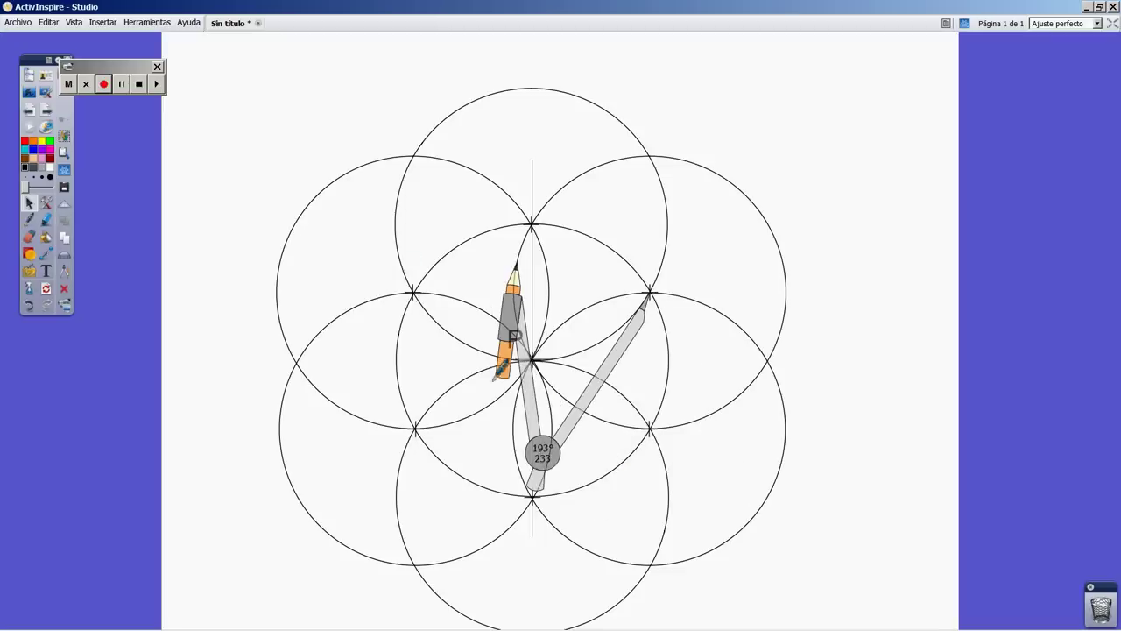
pyautogui.moveTo(550, 457); pyautogui.dragTo(822, 315)
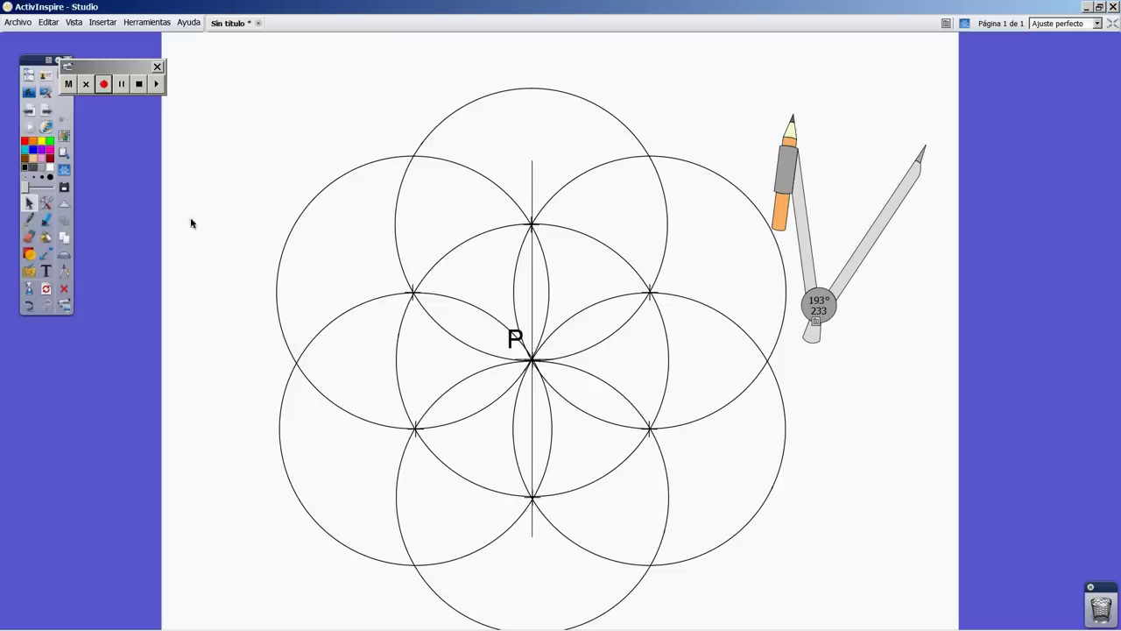
# Join the six intersections into a green hexagon and draw red star lines between alternate vertices
pyautogui.click(29, 253)
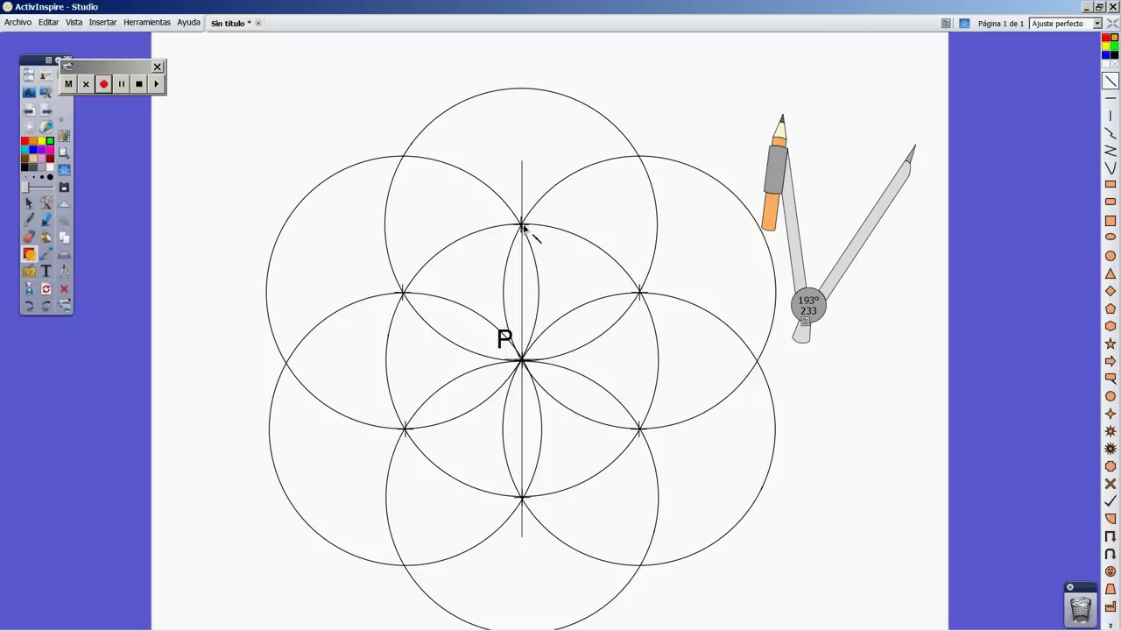
pyautogui.moveTo(522, 225)
pyautogui.mouseDown()
pyautogui.moveTo(405, 293)
pyautogui.moveTo(404, 429)
pyautogui.moveTo(525, 500)
pyautogui.moveTo(639, 450)
pyautogui.moveTo(640, 432)
pyautogui.moveTo(642, 294)
pyautogui.moveTo(532, 230)
pyautogui.mouseUp()
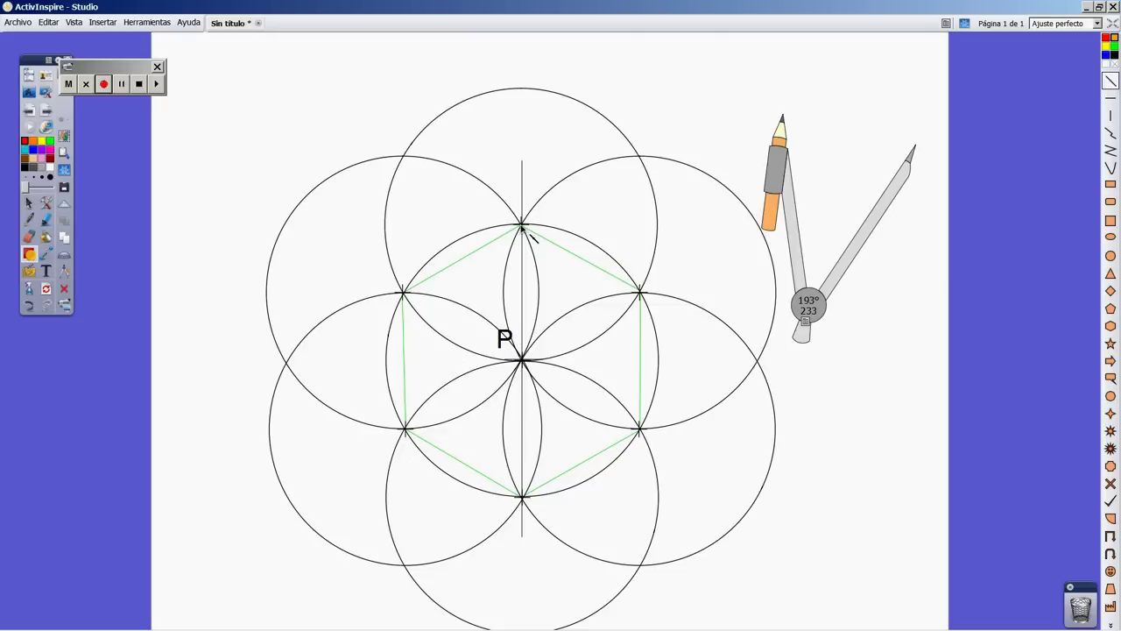
pyautogui.moveTo(521, 226)
pyautogui.mouseDown()
pyautogui.moveTo(405, 429)
pyautogui.moveTo(633, 433)
pyautogui.moveTo(521, 226)
pyautogui.mouseUp()
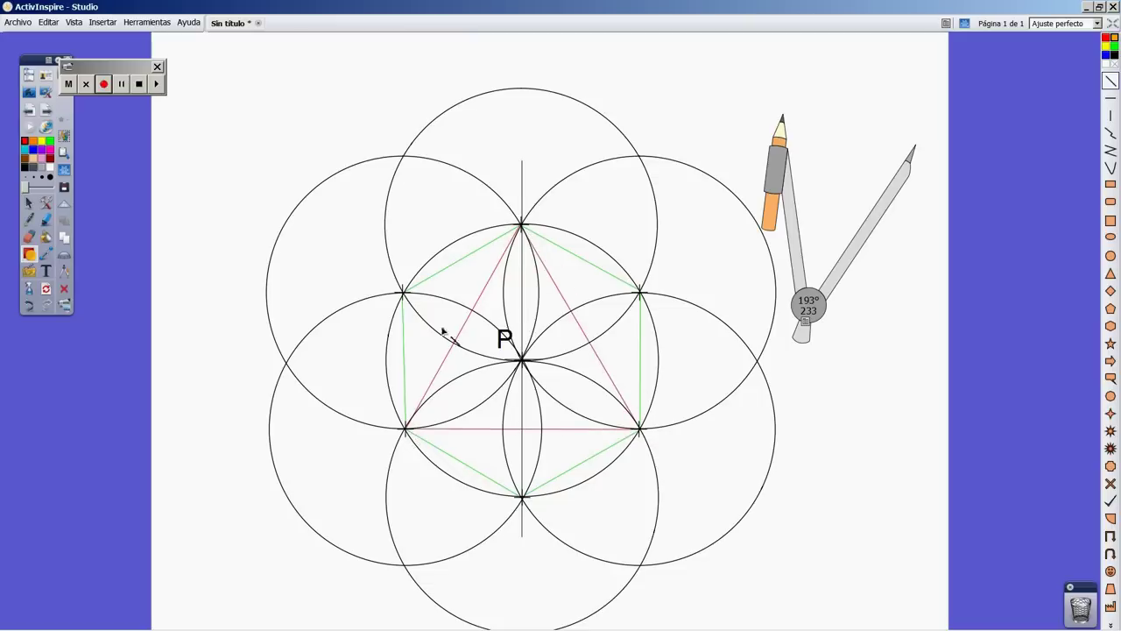
pyautogui.moveTo(404, 290)
pyautogui.mouseDown()
pyautogui.moveTo(639, 291)
pyautogui.moveTo(585, 445)
pyautogui.moveTo(528, 500)
pyautogui.moveTo(405, 292)
pyautogui.mouseUp()
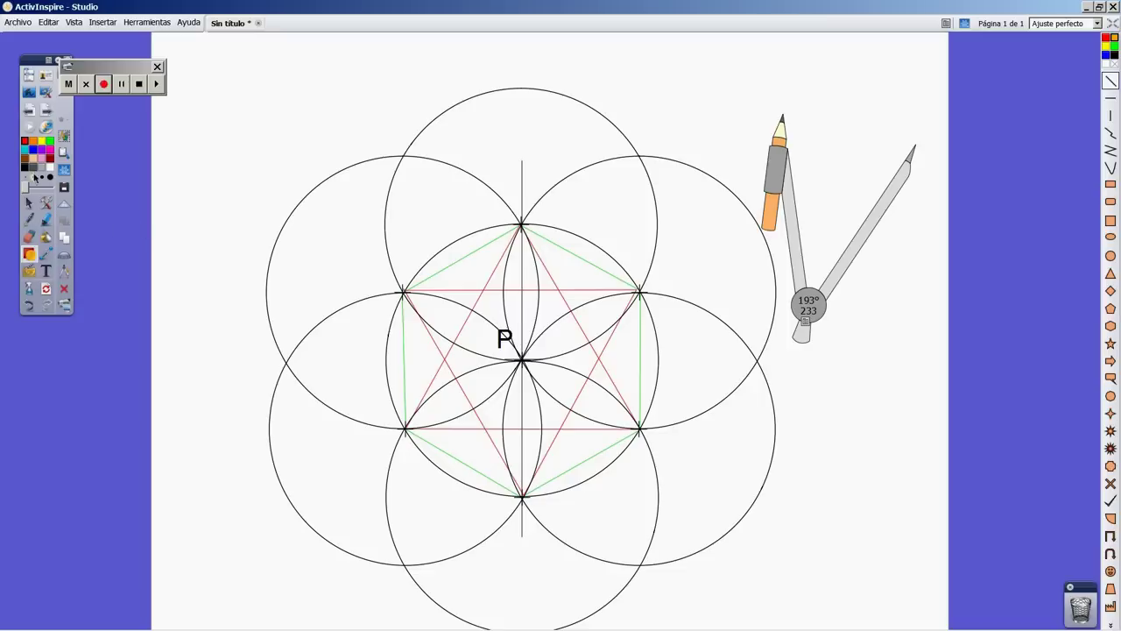
# Place cyan pen dots on all six inner crossings of the red star lines
pyautogui.click(46, 219)
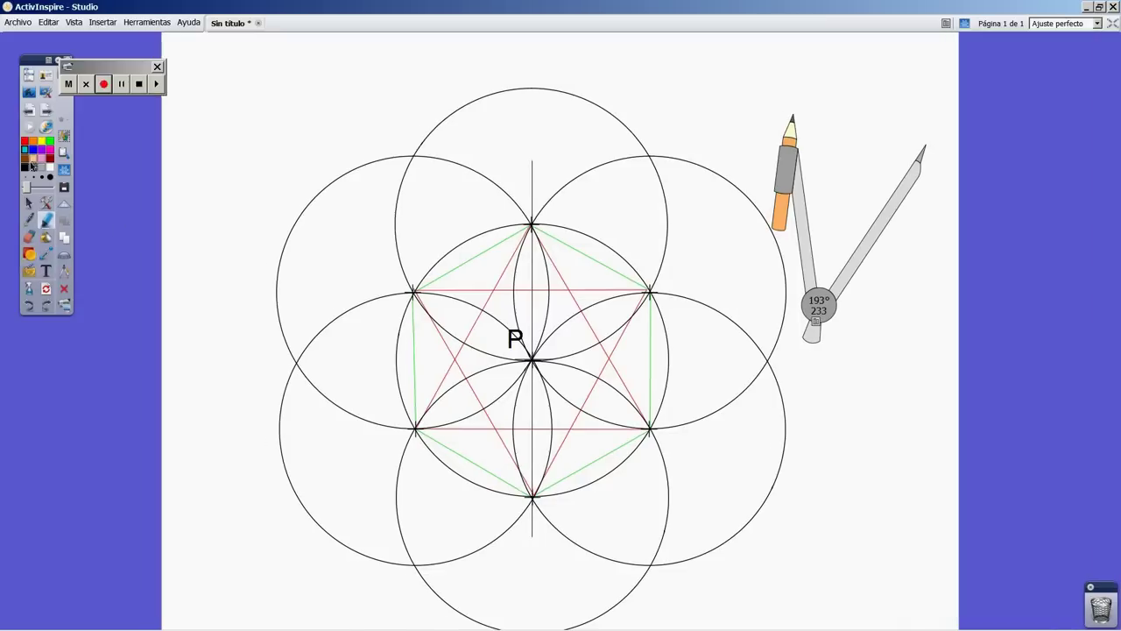
pyautogui.click(569, 292)
pyautogui.click(607, 360)
pyautogui.click(570, 429)
pyautogui.click(498, 429)
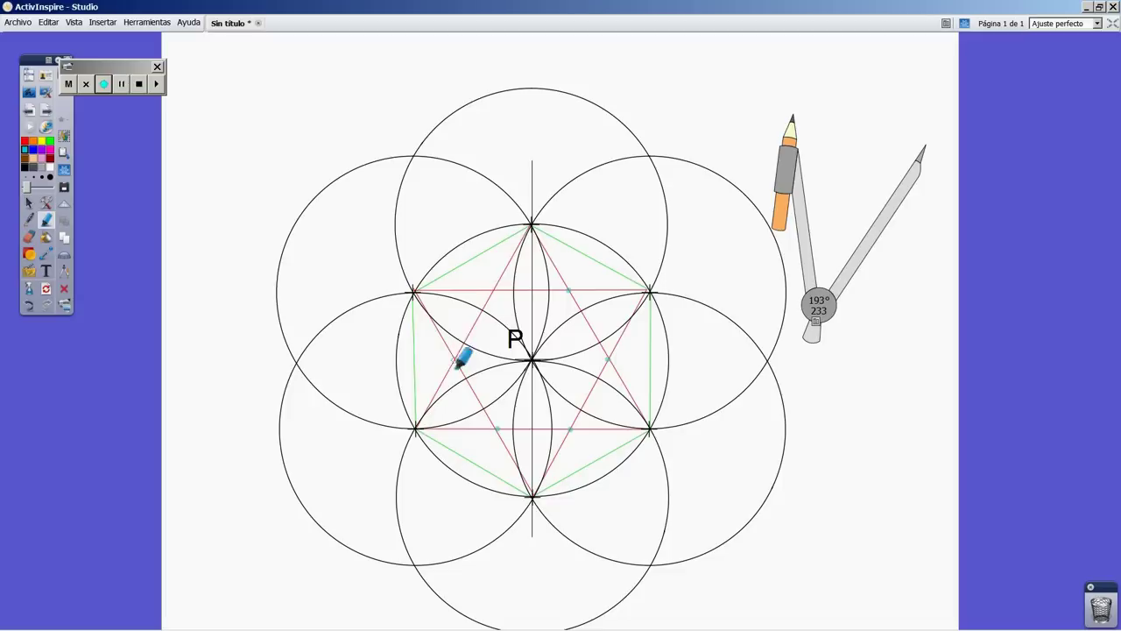
pyautogui.click(455, 360)
pyautogui.click(493, 289)
# Add text labels 1, 2 and 3 beside the first three points
pyautogui.click(495, 298)
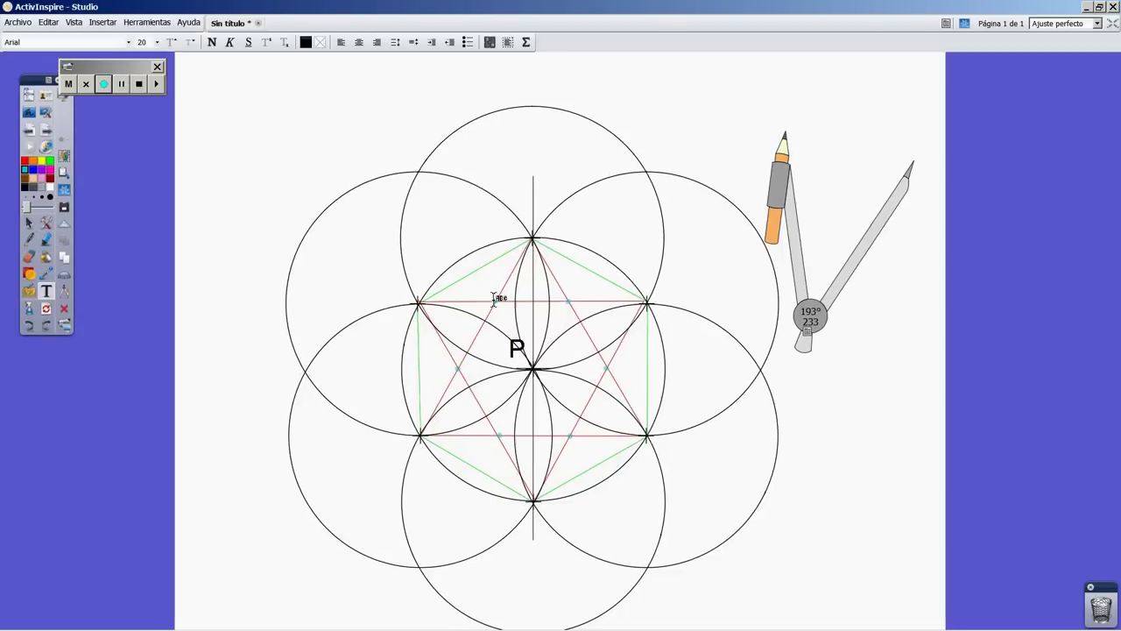
pyautogui.click(491, 296)
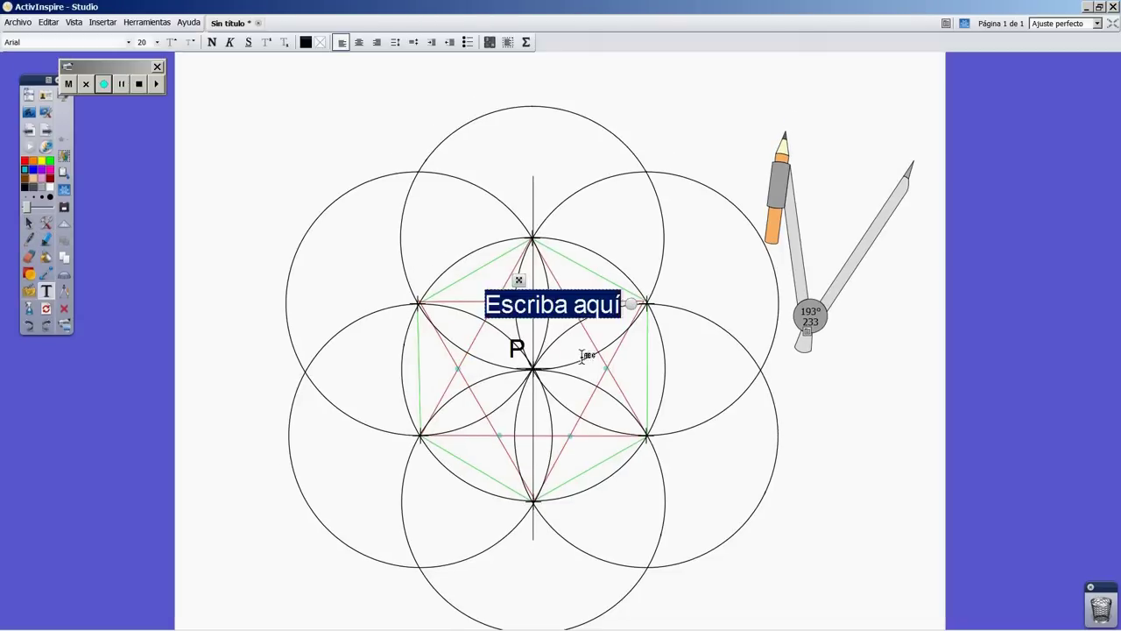
pyautogui.write('1')
pyautogui.click(602, 298)
pyautogui.click(624, 325)
pyautogui.write('2')
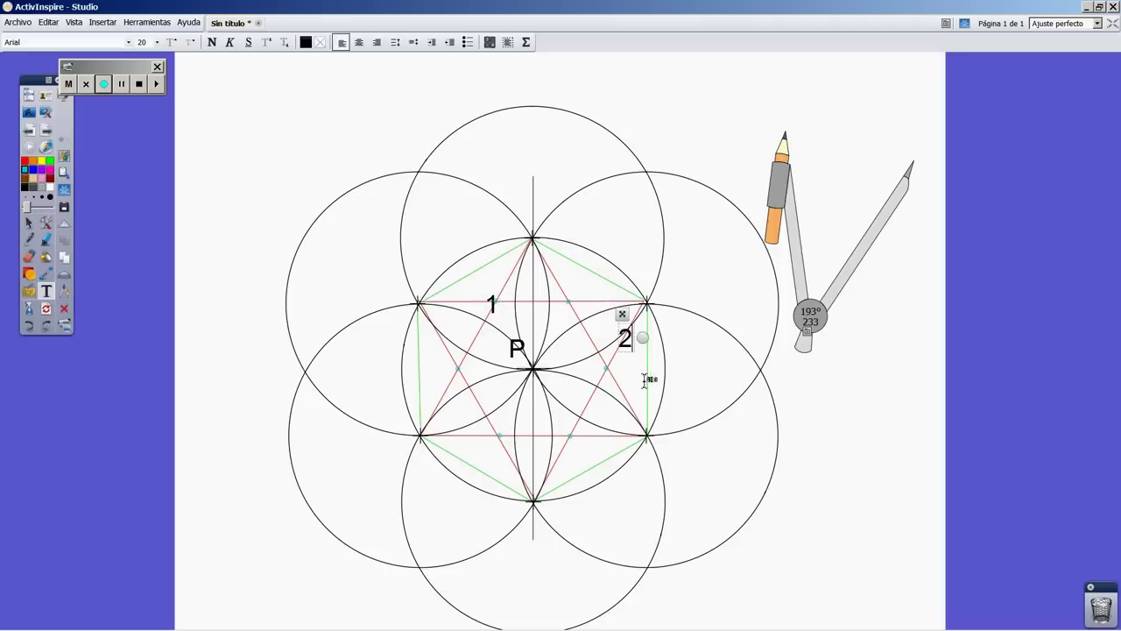
pyautogui.click(643, 378)
pyautogui.click(643, 383)
pyautogui.write('3')
# Add labels 4, 5 and 6 at the remaining points and return to the Select tool
pyautogui.click(583, 457)
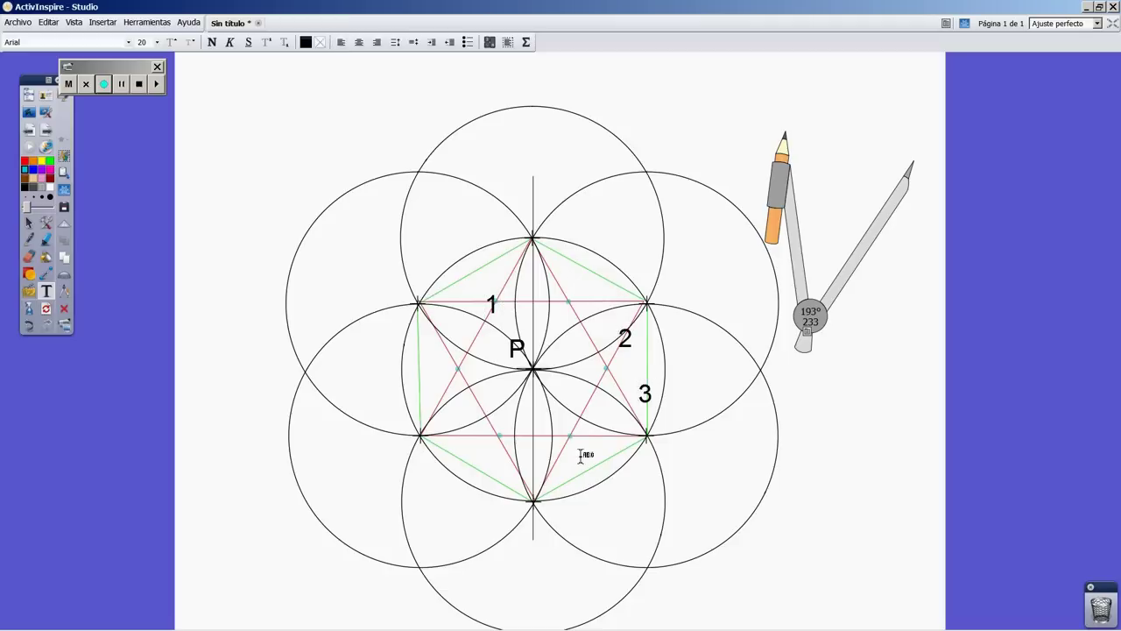
pyautogui.click(583, 457)
pyautogui.write('4')
pyautogui.click(478, 452)
pyautogui.write('5')
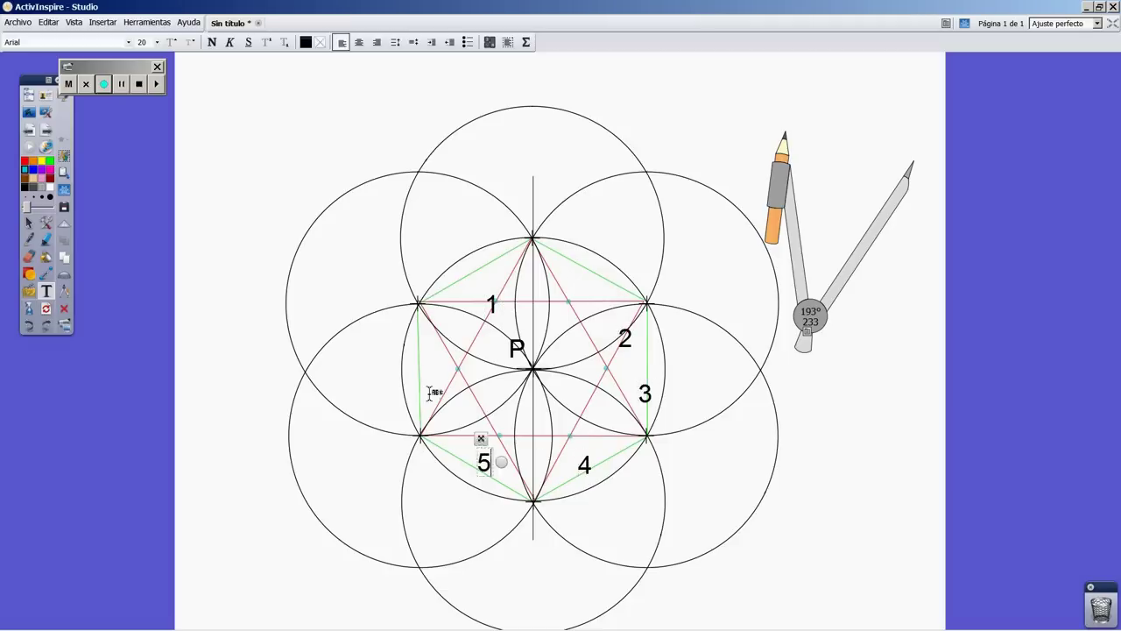
pyautogui.click(430, 378)
pyautogui.click(430, 378)
pyautogui.write('6')
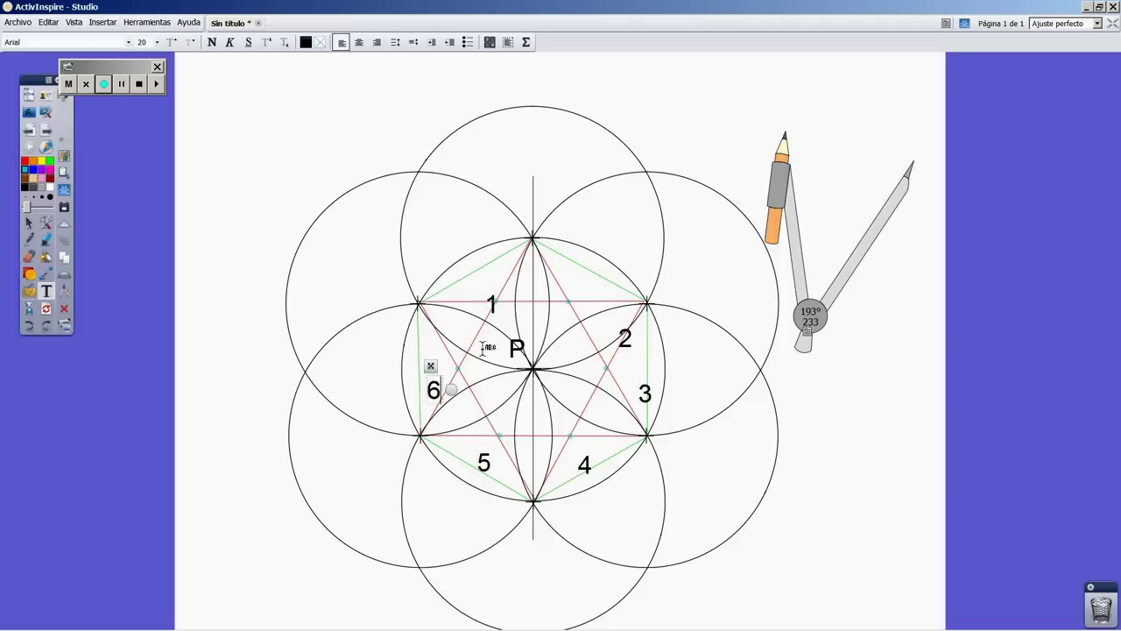
pyautogui.click(29, 222)
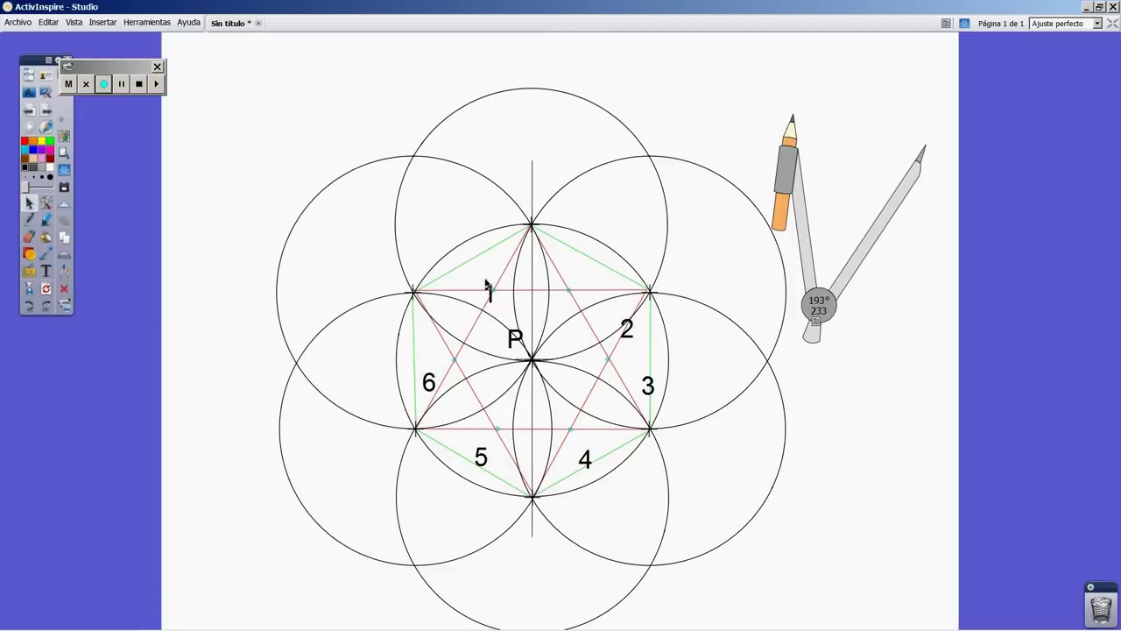
# Select label 1, then move labels 2 and 3 up and left into their sections
pyautogui.click(488, 290)
pyautogui.click(401, 245)
pyautogui.click(480, 275)
pyautogui.click(626, 327)
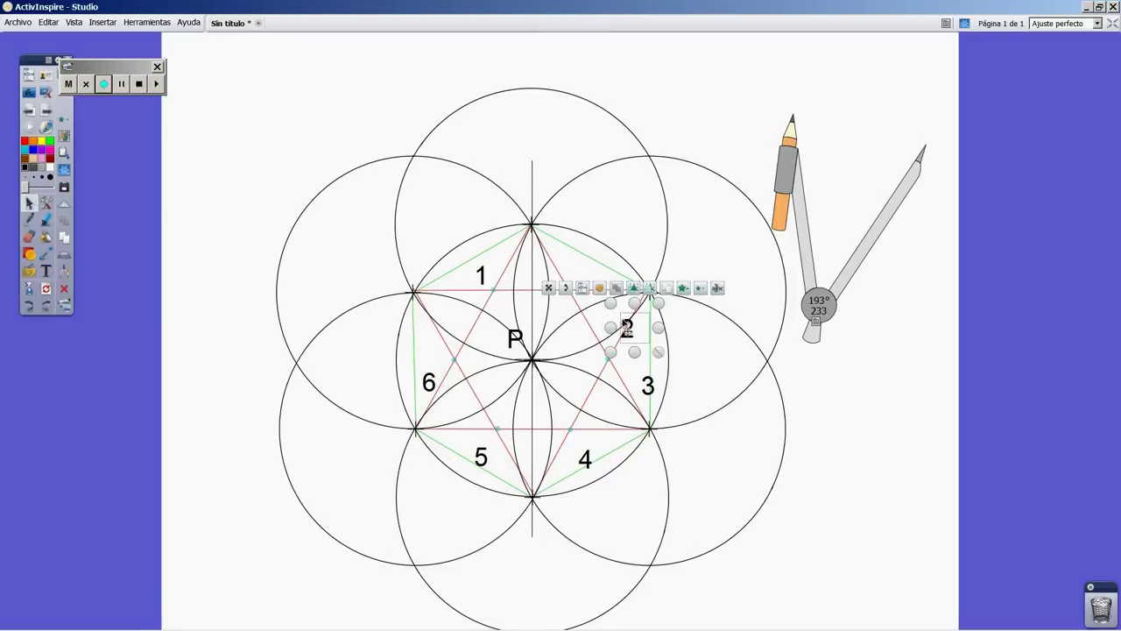
pyautogui.moveTo(555, 292); pyautogui.dragTo(503, 237)
pyautogui.click(649, 385)
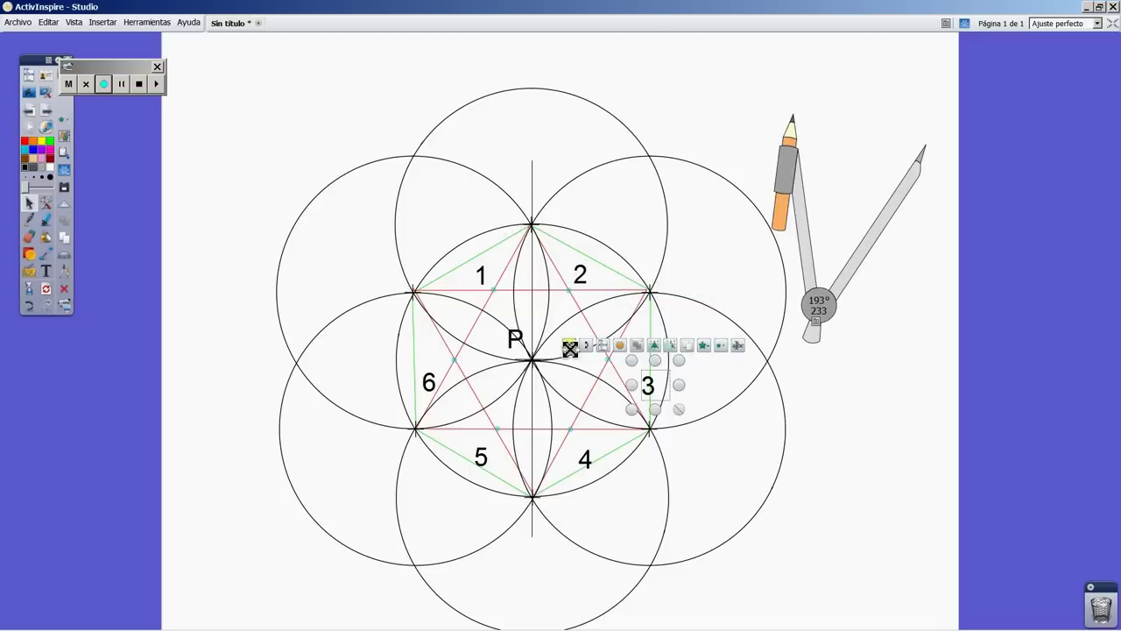
pyautogui.moveTo(568, 345); pyautogui.dragTo(544, 317)
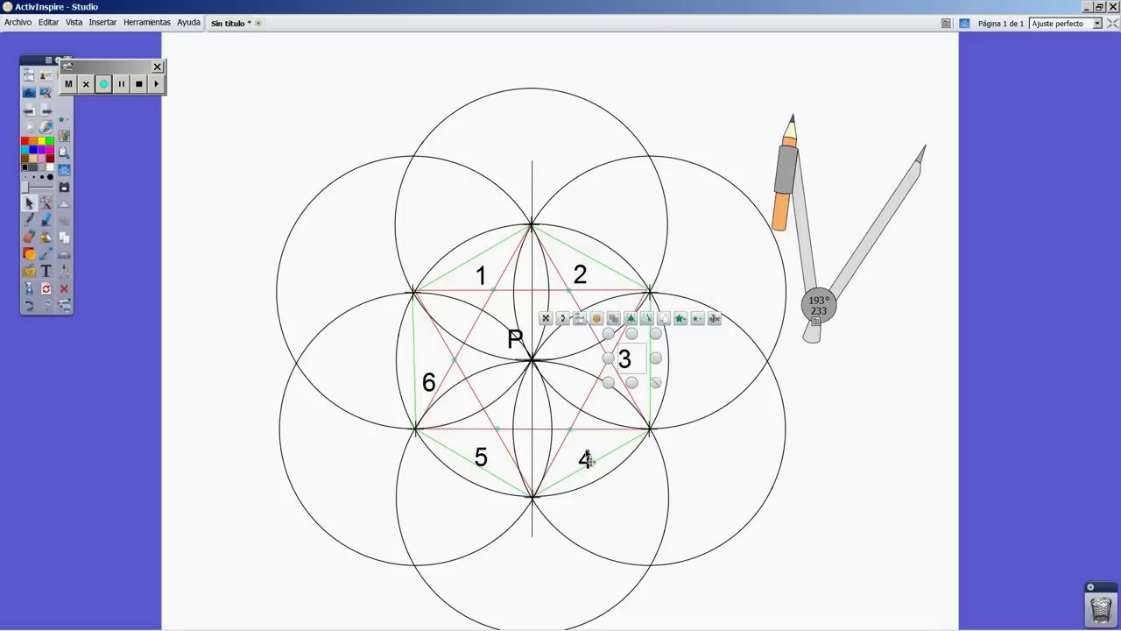
# Nudge labels 4, 5 and 6 upward into their sections and deselect
pyautogui.click(588, 460)
pyautogui.moveTo(508, 422); pyautogui.dragTo(503, 408)
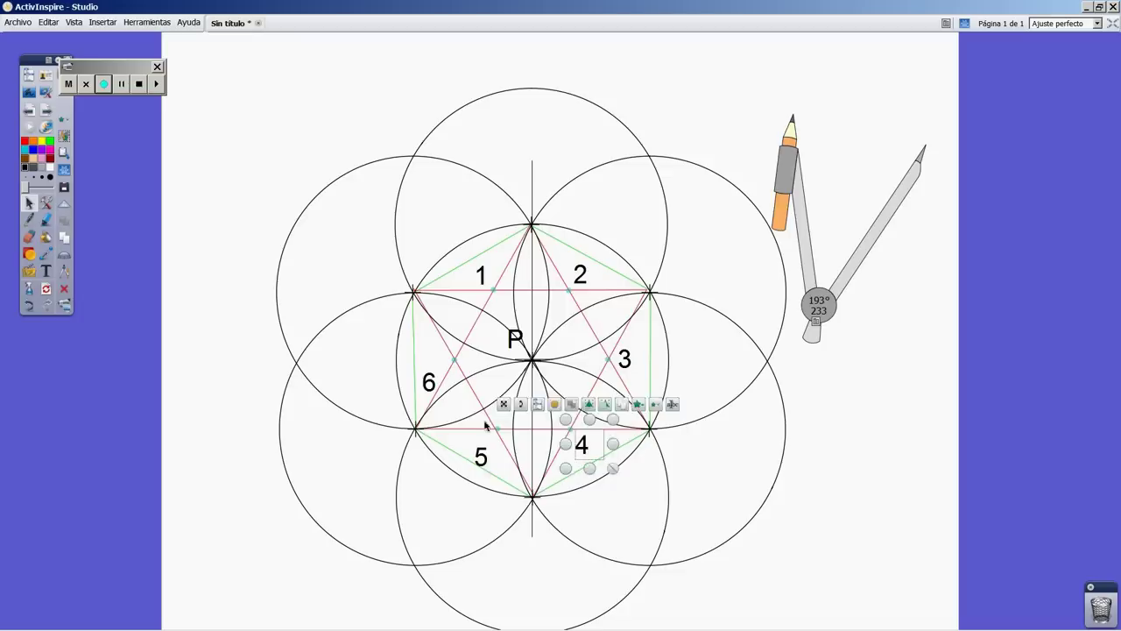
pyautogui.click(481, 455)
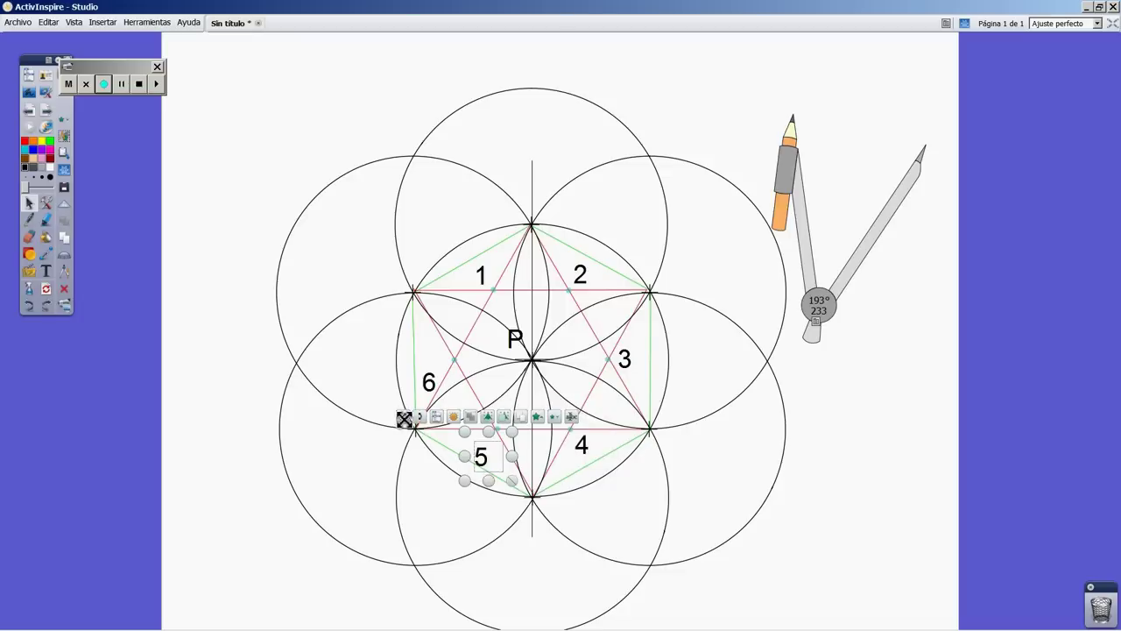
pyautogui.moveTo(404, 418); pyautogui.dragTo(403, 401)
pyautogui.click(428, 387)
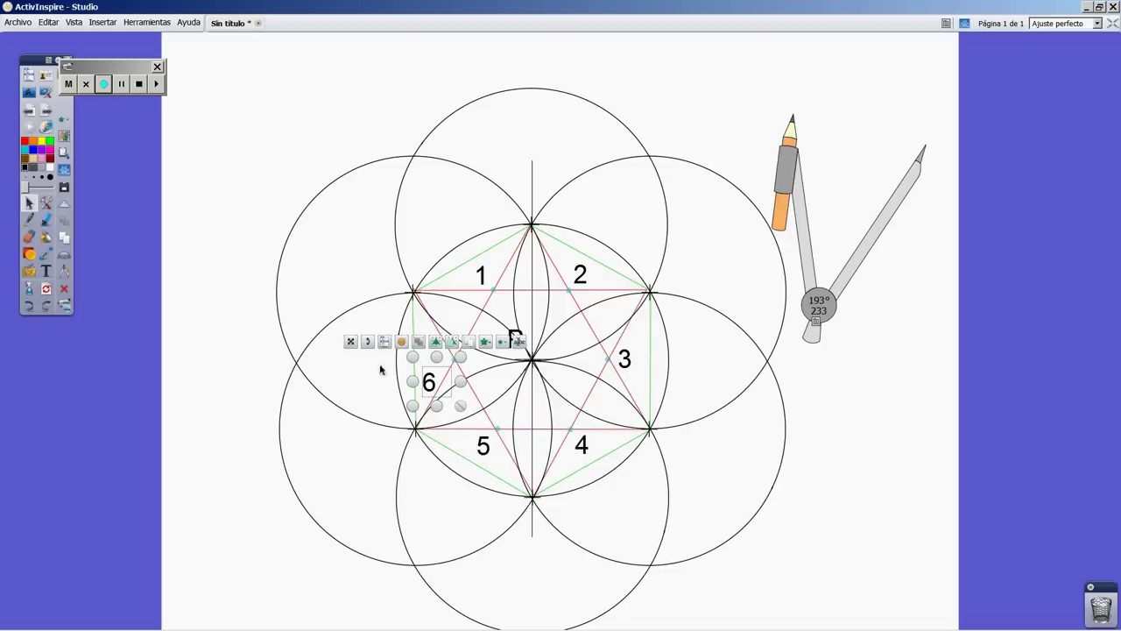
pyautogui.moveTo(351, 344); pyautogui.dragTo(354, 325)
pyautogui.click(892, 329)
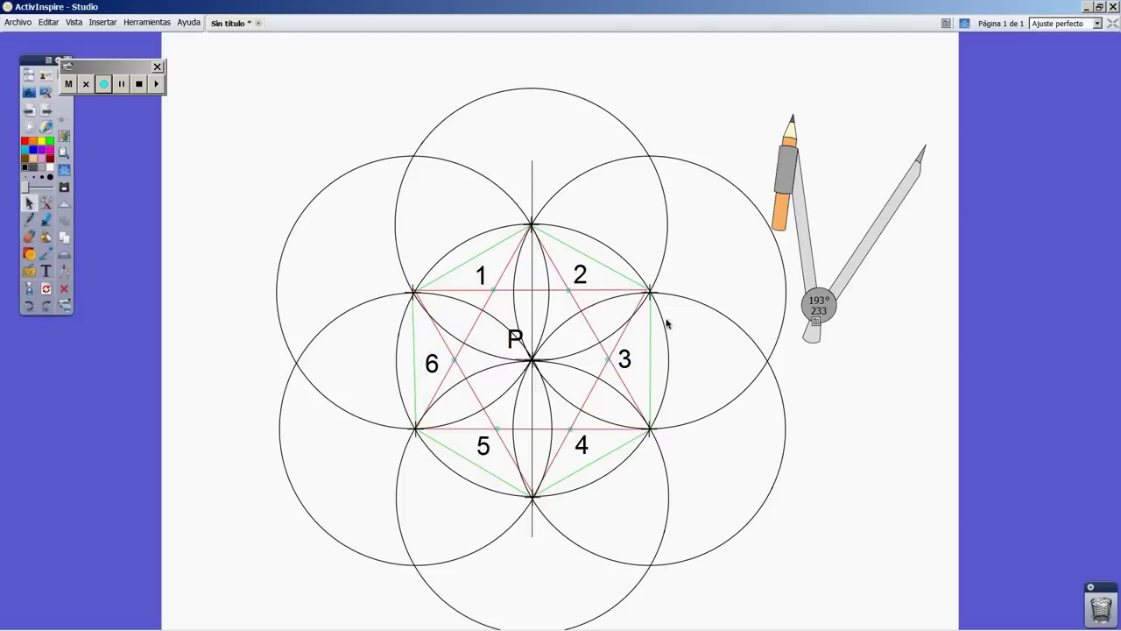
# Draw pink vertical lines from below 1 toward 5 and from near 2 to near 4
pyautogui.click(28, 253)
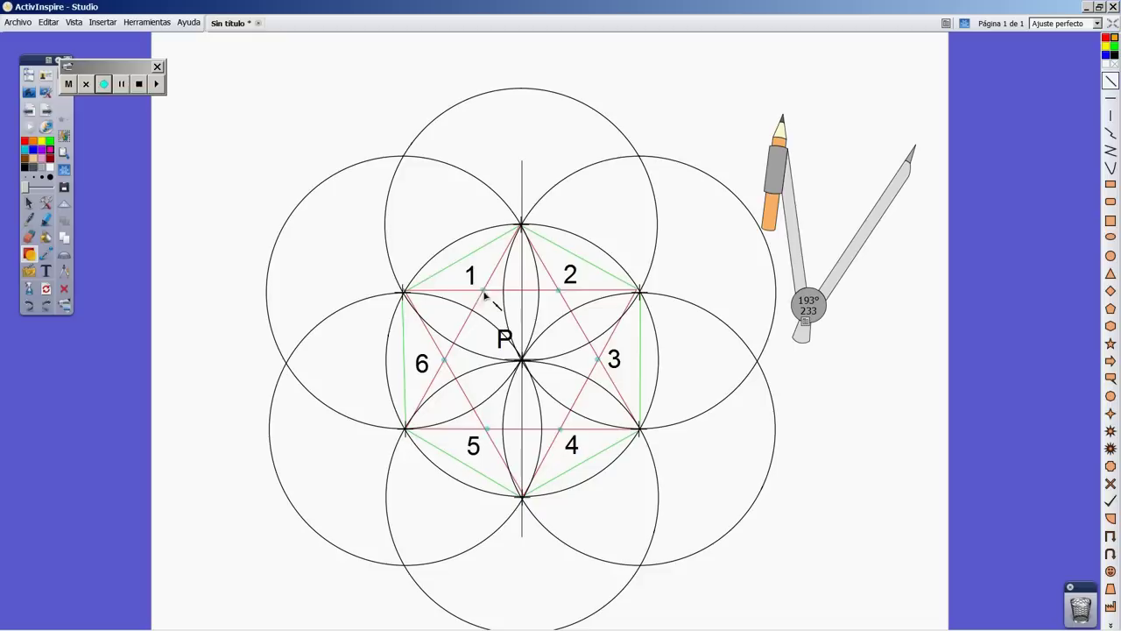
pyautogui.moveTo(484, 292)
pyautogui.mouseDown()
pyautogui.moveTo(489, 438)
pyautogui.moveTo(486, 429)
pyautogui.moveTo(541, 421)
pyautogui.moveTo(598, 360)
pyautogui.moveTo(483, 289)
pyautogui.mouseUp()
pyautogui.moveTo(559, 292)
pyautogui.mouseDown()
pyautogui.moveTo(561, 429)
pyautogui.moveTo(445, 364)
pyautogui.moveTo(559, 293)
pyautogui.mouseUp()
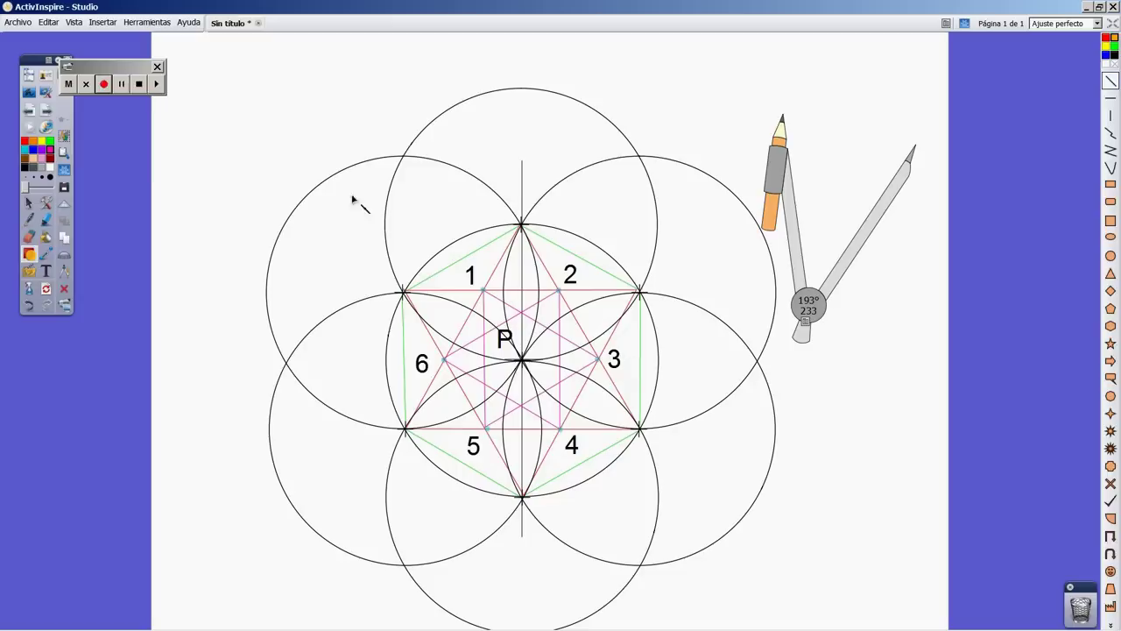
# Lengthen the short pink line near label 5, extending it down-left and up toward 3
pyautogui.click(29, 204)
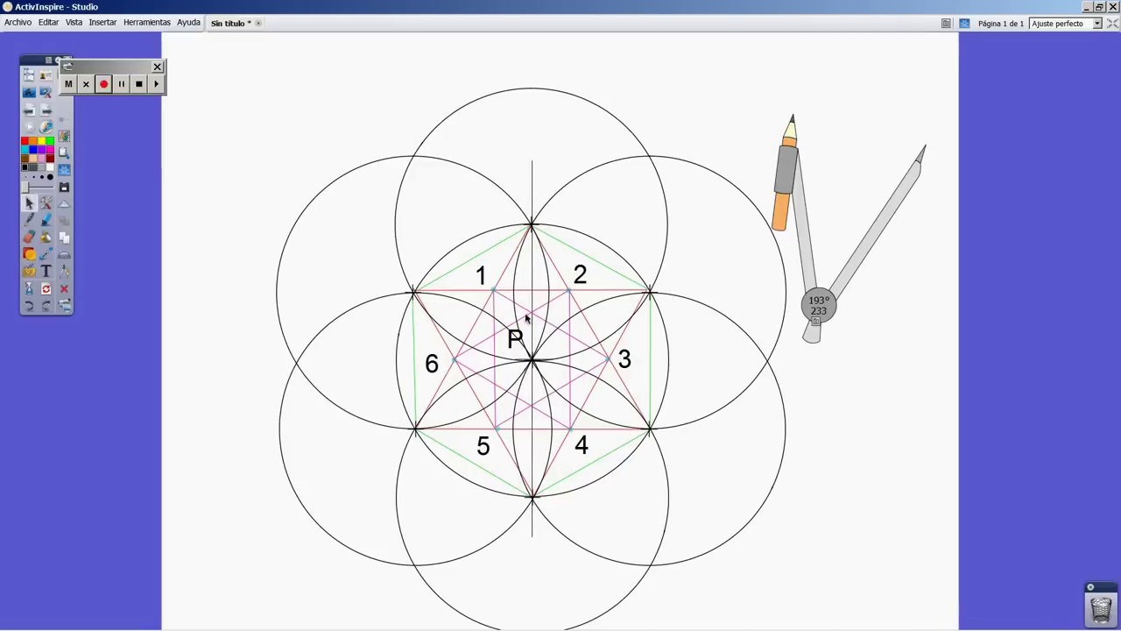
pyautogui.click(511, 307)
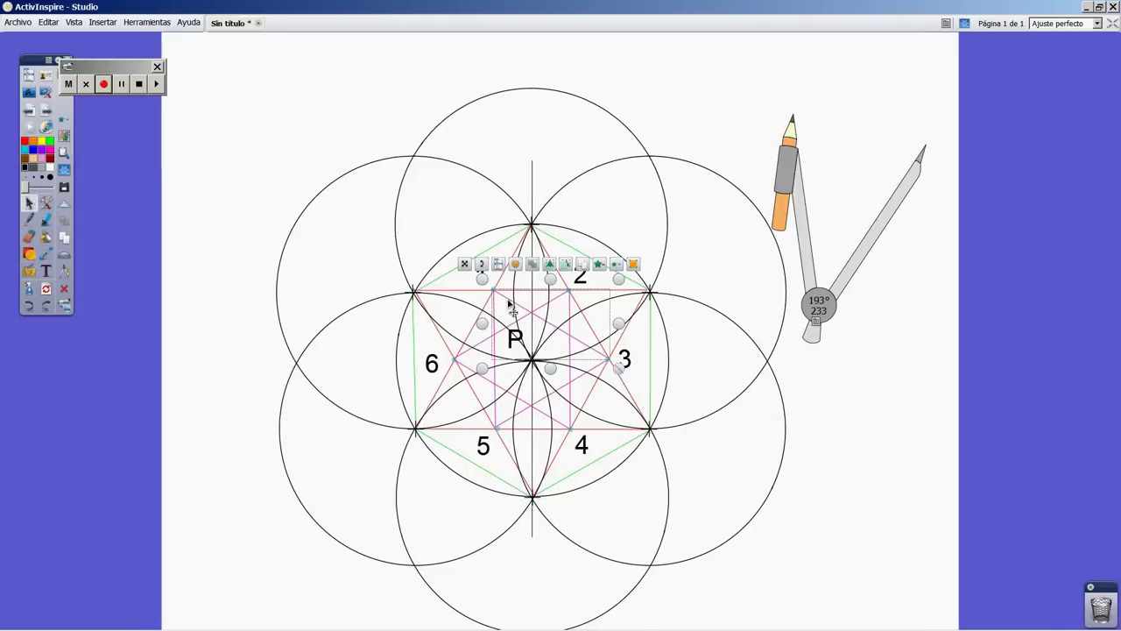
pyautogui.click(625, 373)
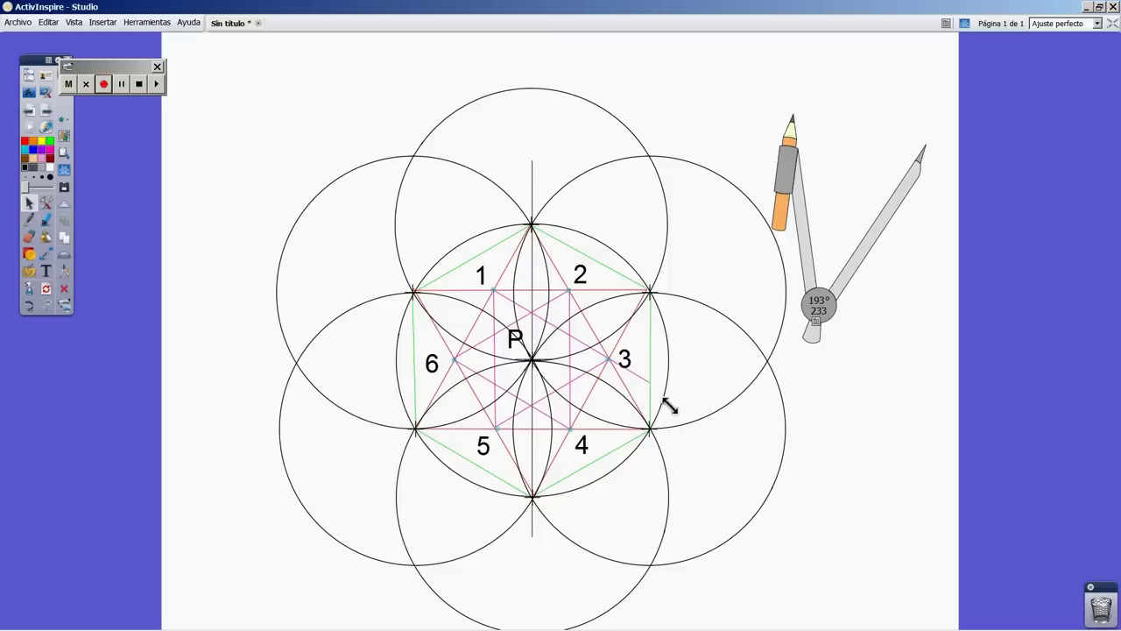
pyautogui.click(666, 403)
pyautogui.click(465, 274)
pyautogui.click(462, 276)
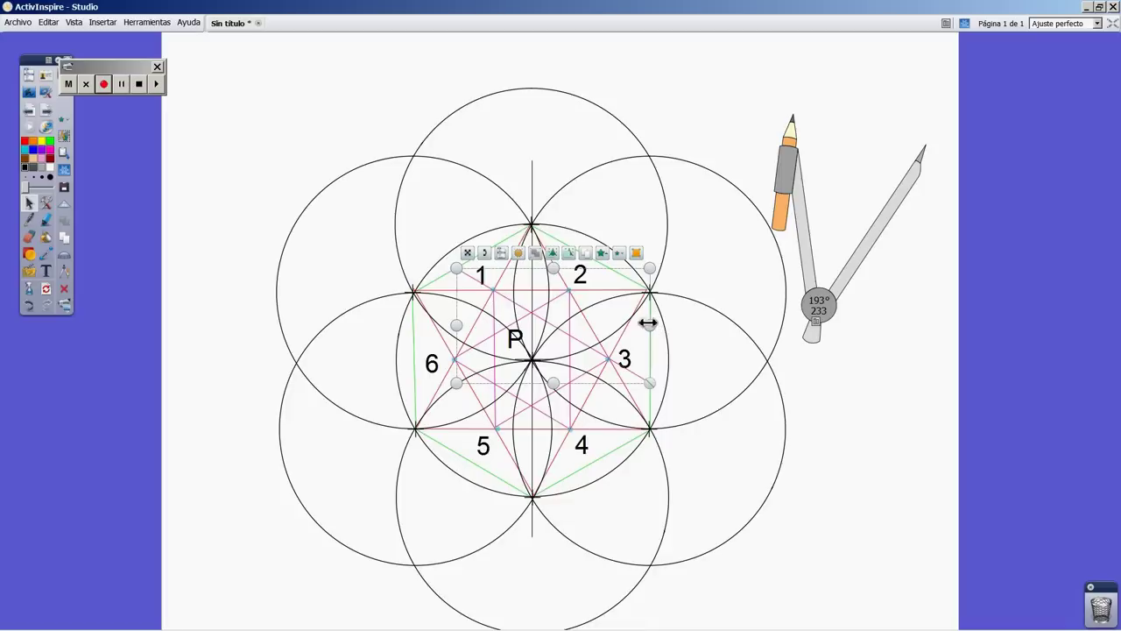
pyautogui.click(513, 427)
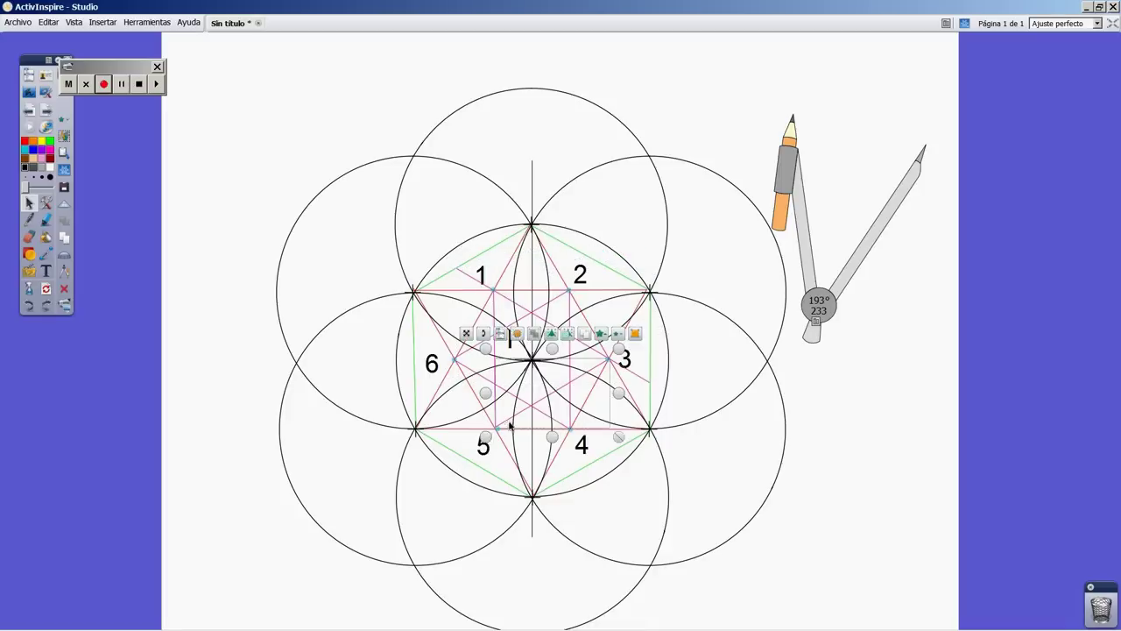
pyautogui.click(481, 451)
pyautogui.moveTo(462, 469); pyautogui.dragTo(448, 470)
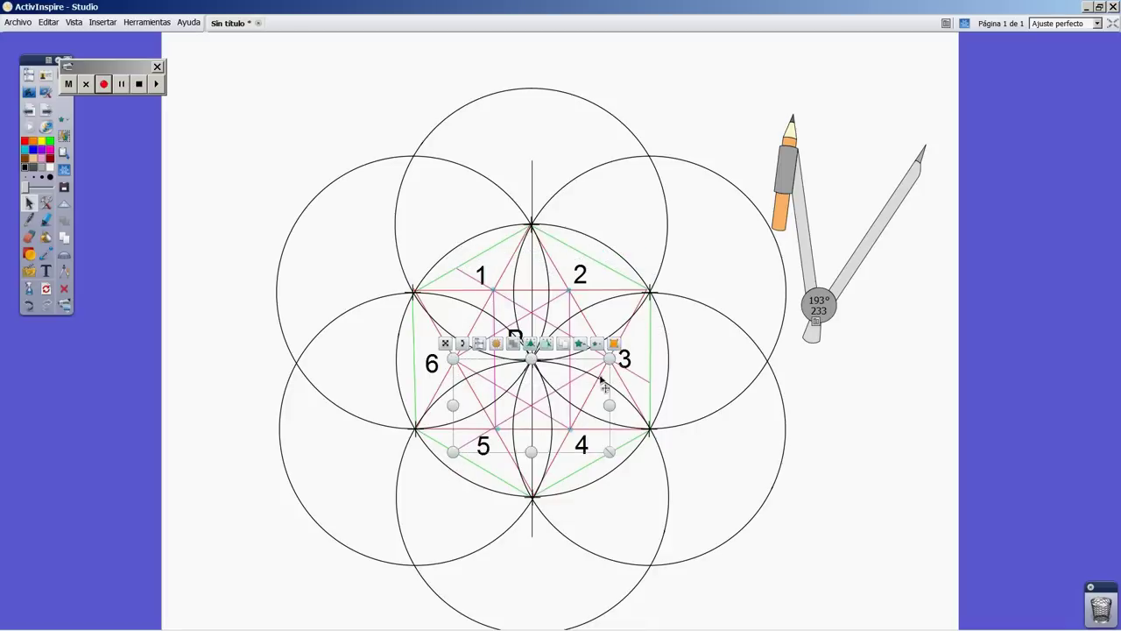
pyautogui.moveTo(621, 355); pyautogui.dragTo(660, 328)
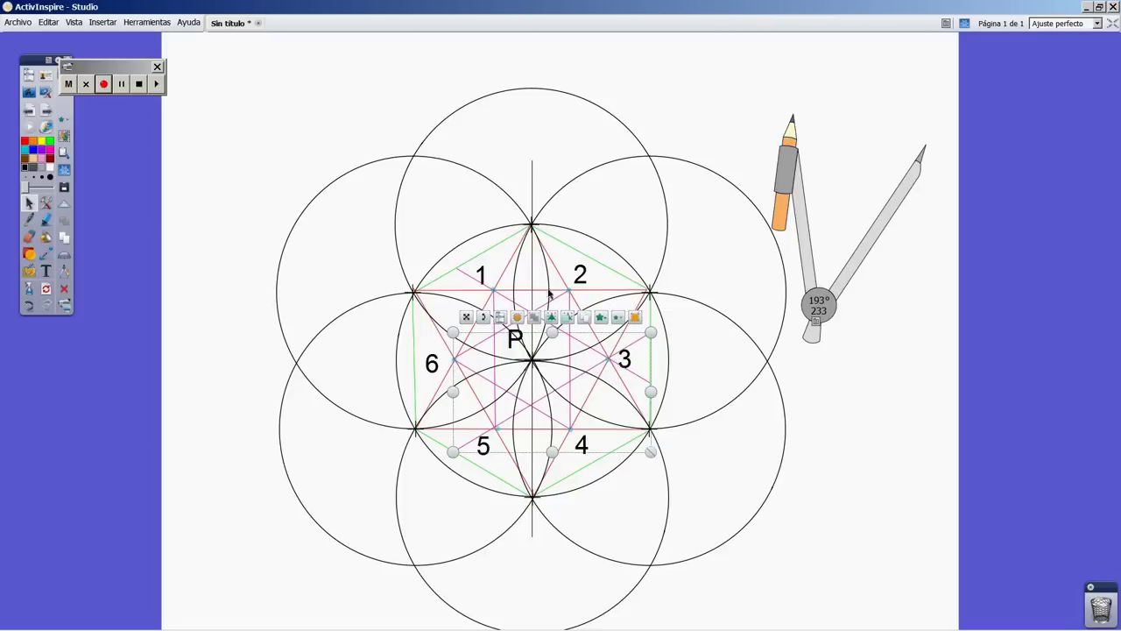
# Extend the left vertical pink line downward and the right vertical line both up and down
pyautogui.click(562, 429)
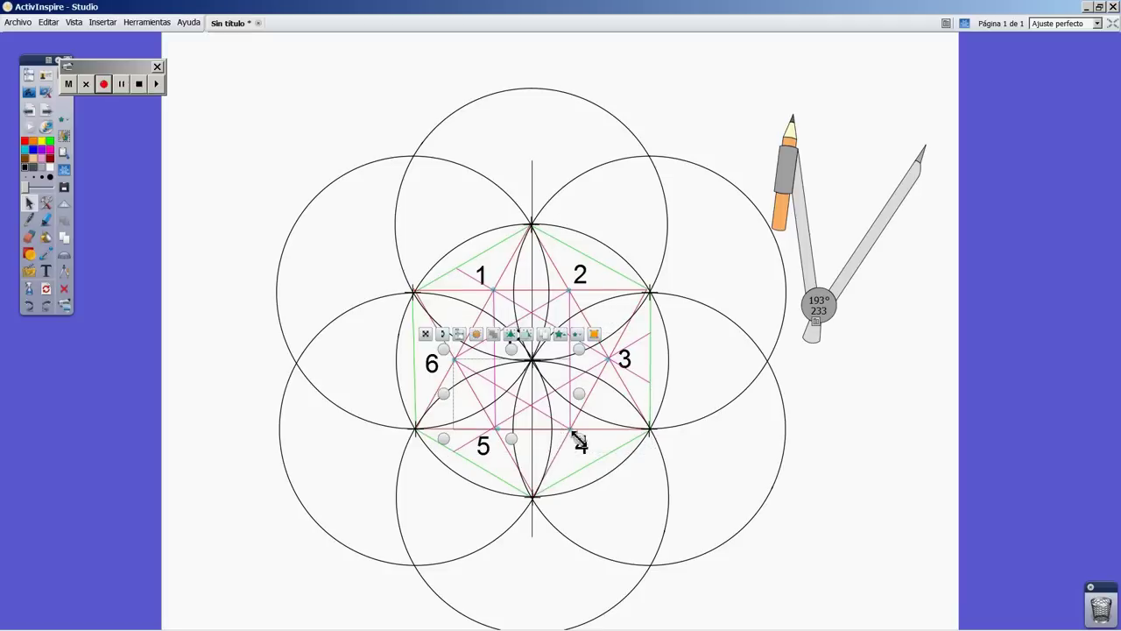
pyautogui.click(586, 447)
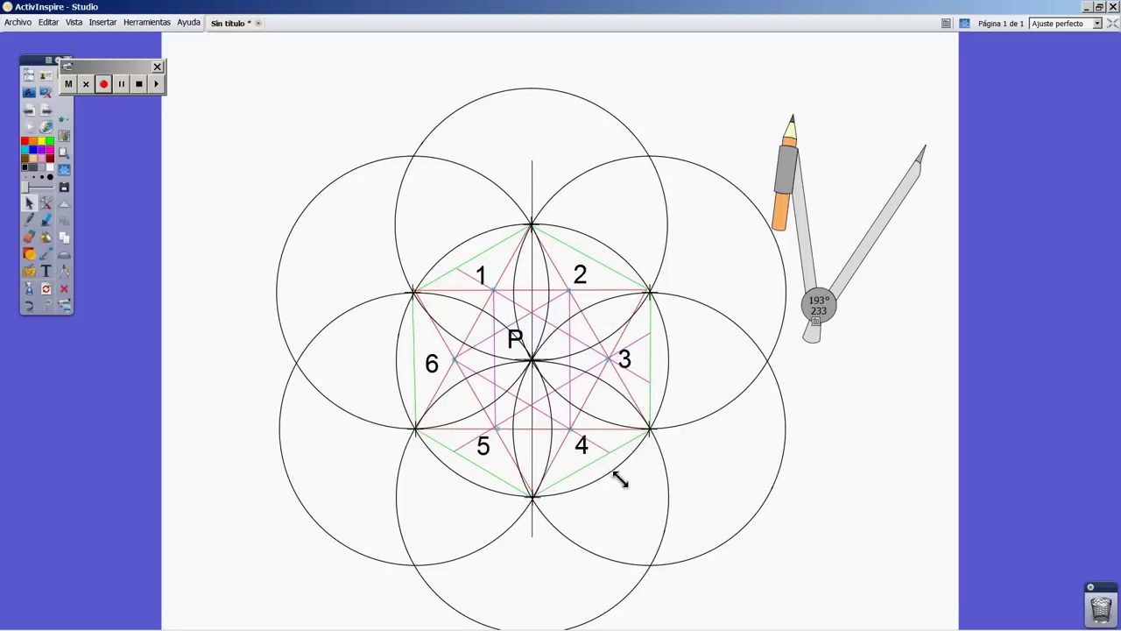
pyautogui.click(571, 456)
pyautogui.click(453, 360)
pyautogui.click(411, 341)
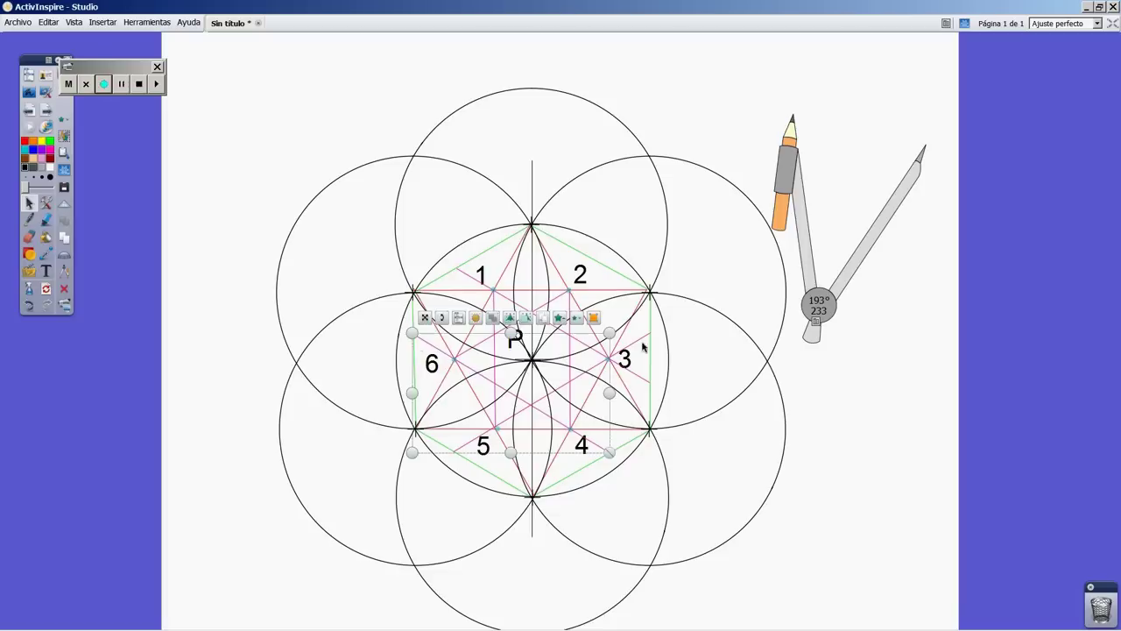
pyautogui.click(496, 296)
pyautogui.click(499, 252)
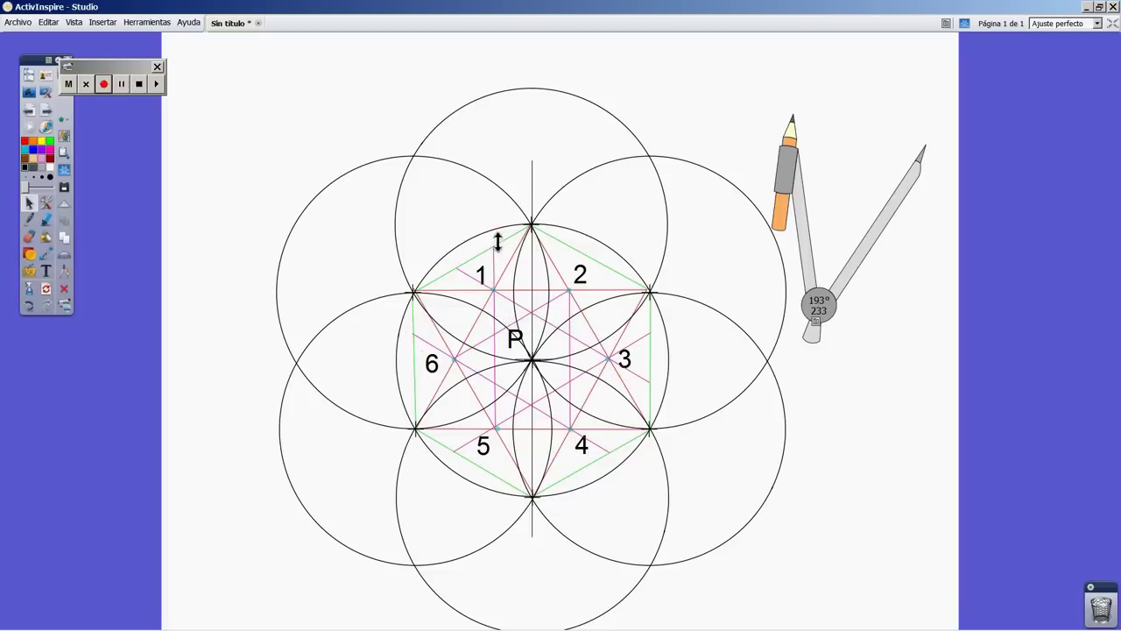
pyautogui.click(495, 240)
pyautogui.moveTo(504, 442); pyautogui.dragTo(502, 493)
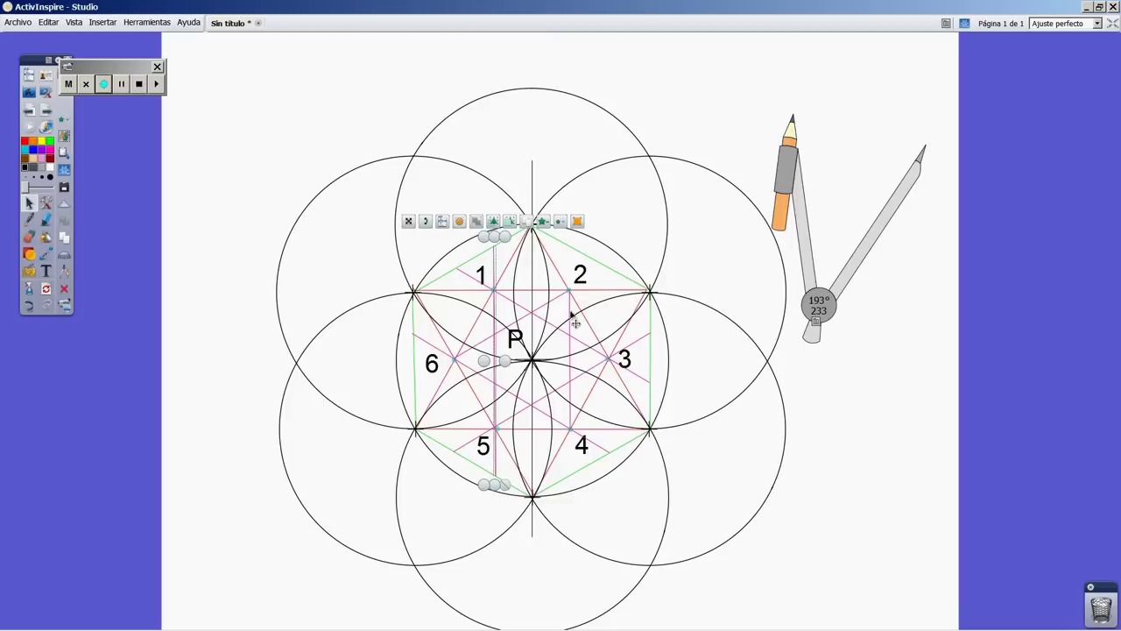
pyautogui.click(570, 311)
pyautogui.moveTo(571, 288); pyautogui.dragTo(576, 238)
pyautogui.moveTo(575, 448); pyautogui.dragTo(584, 498)
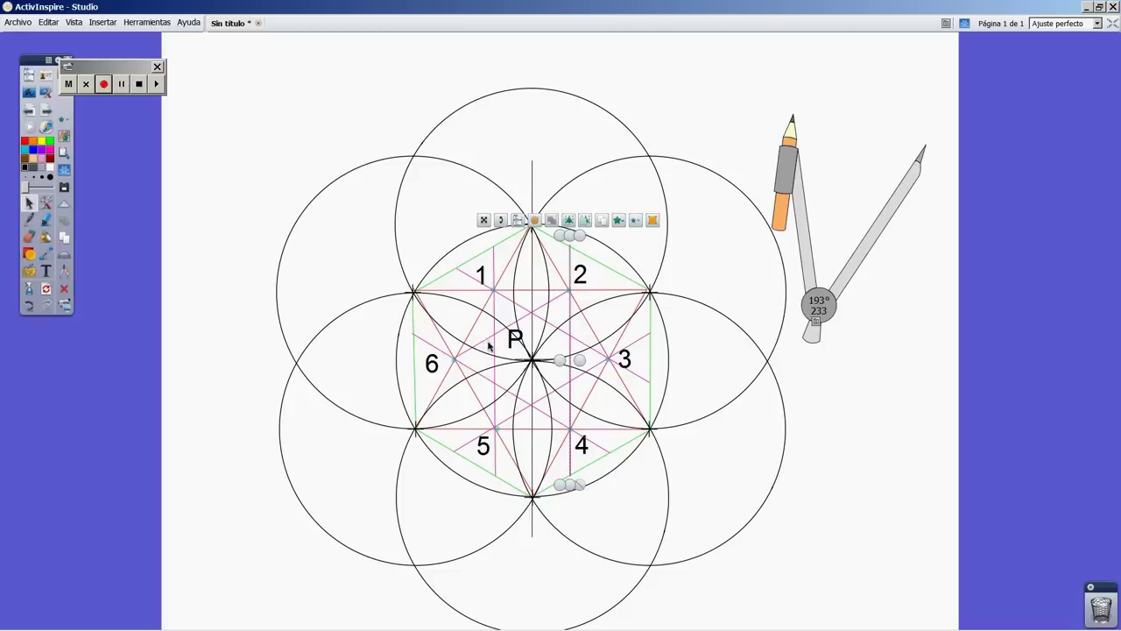
# Check the shapes around labels 1, 2 and 6 by selecting and deselecting them
pyautogui.click(536, 332)
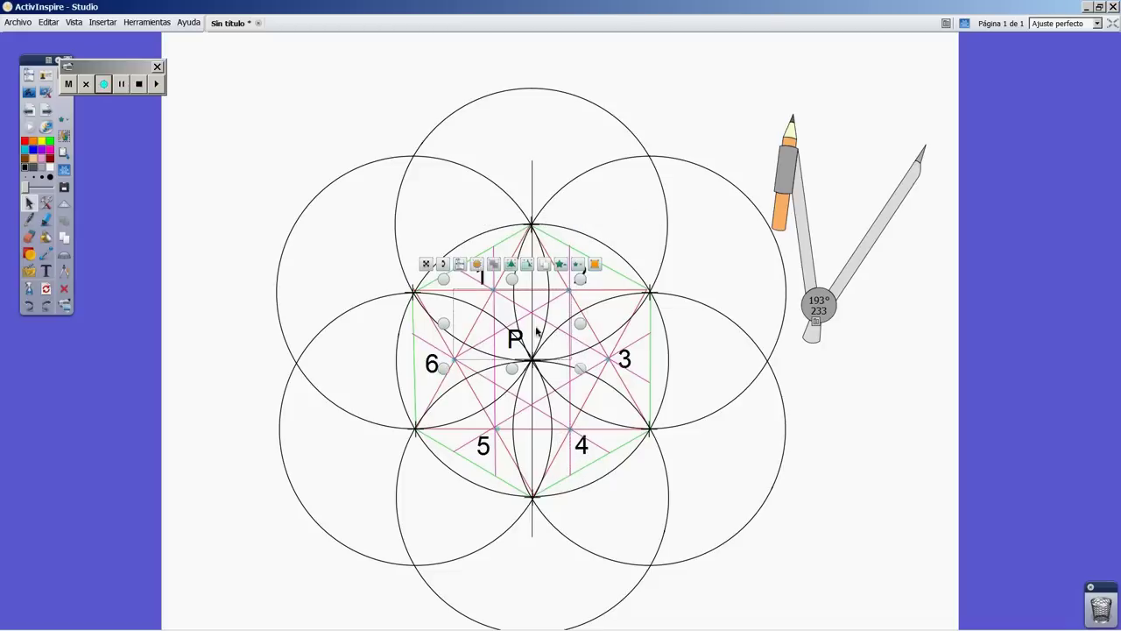
pyautogui.click(586, 271)
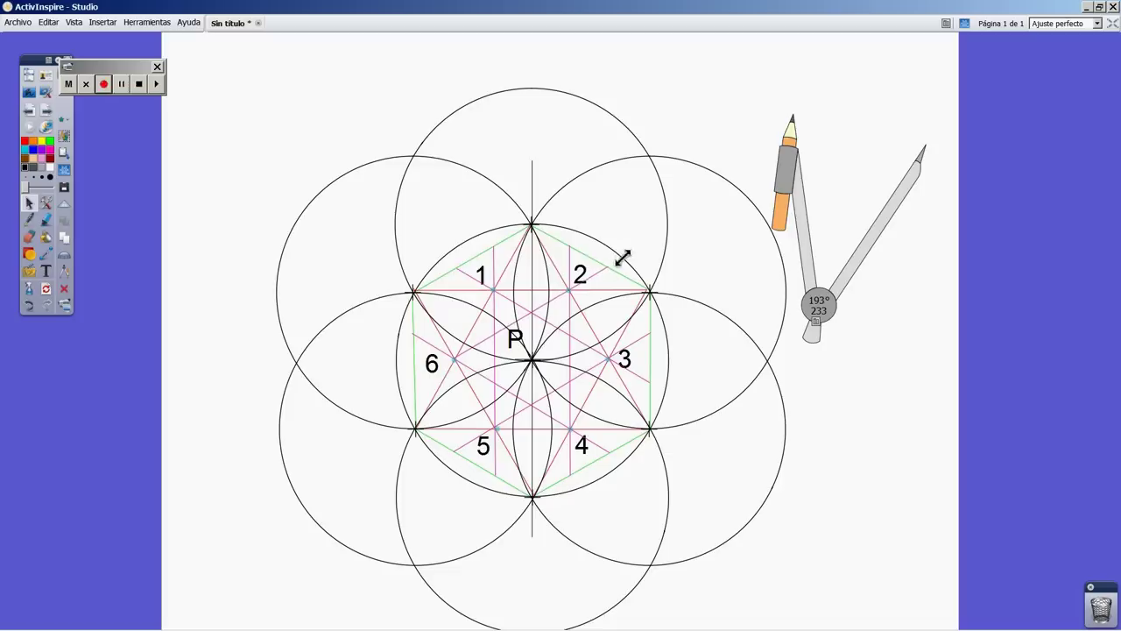
pyautogui.click(621, 257)
pyautogui.click(447, 369)
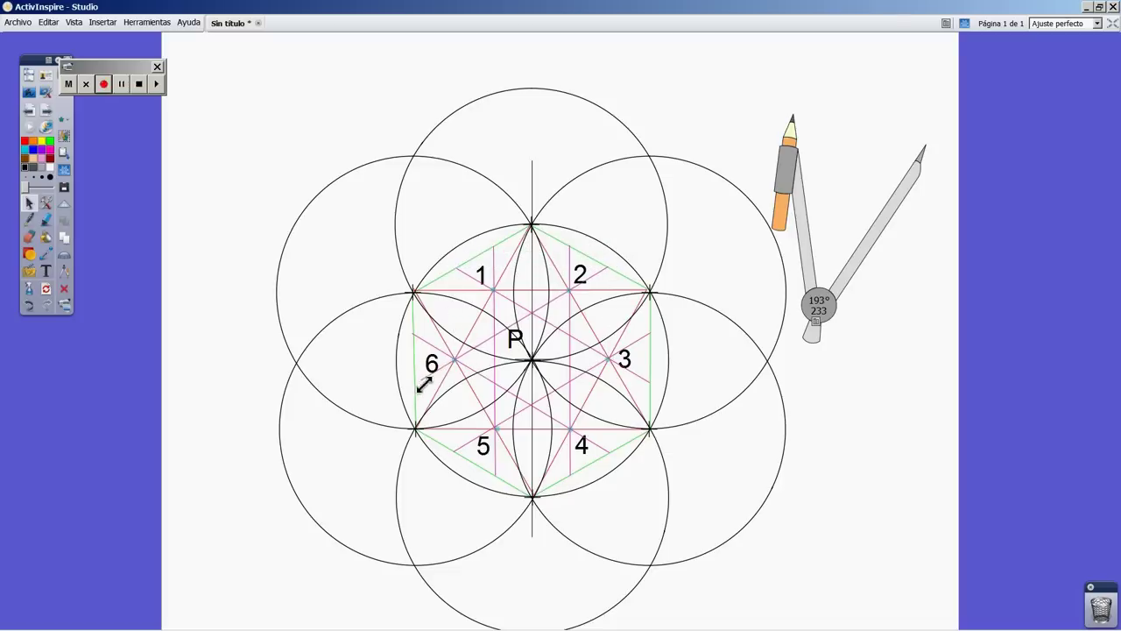
pyautogui.click(423, 385)
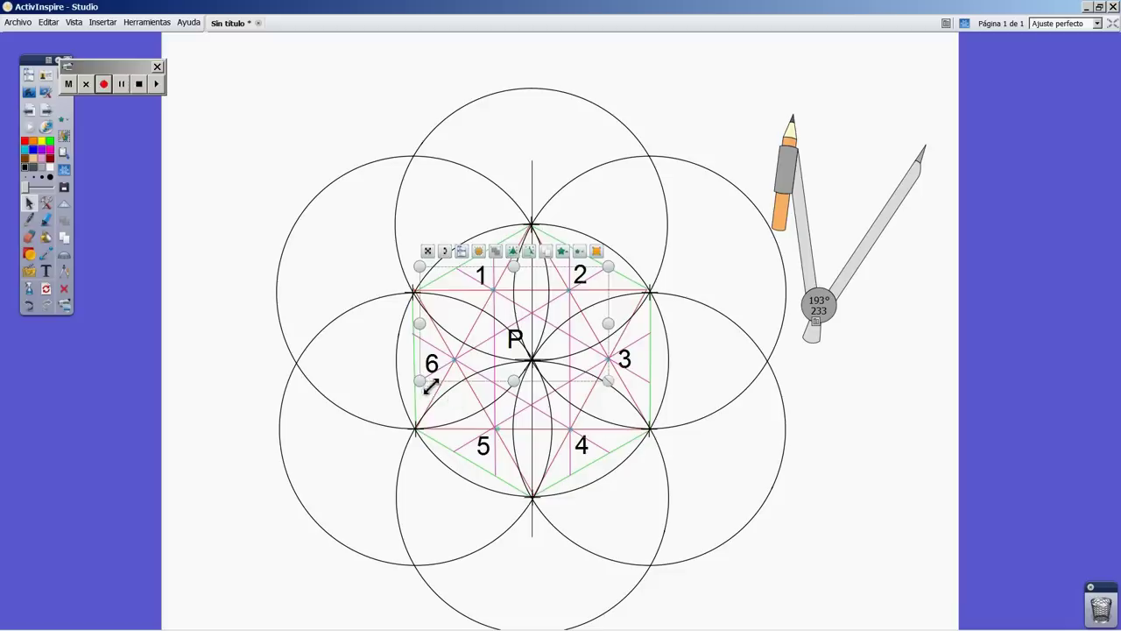
pyautogui.click(420, 392)
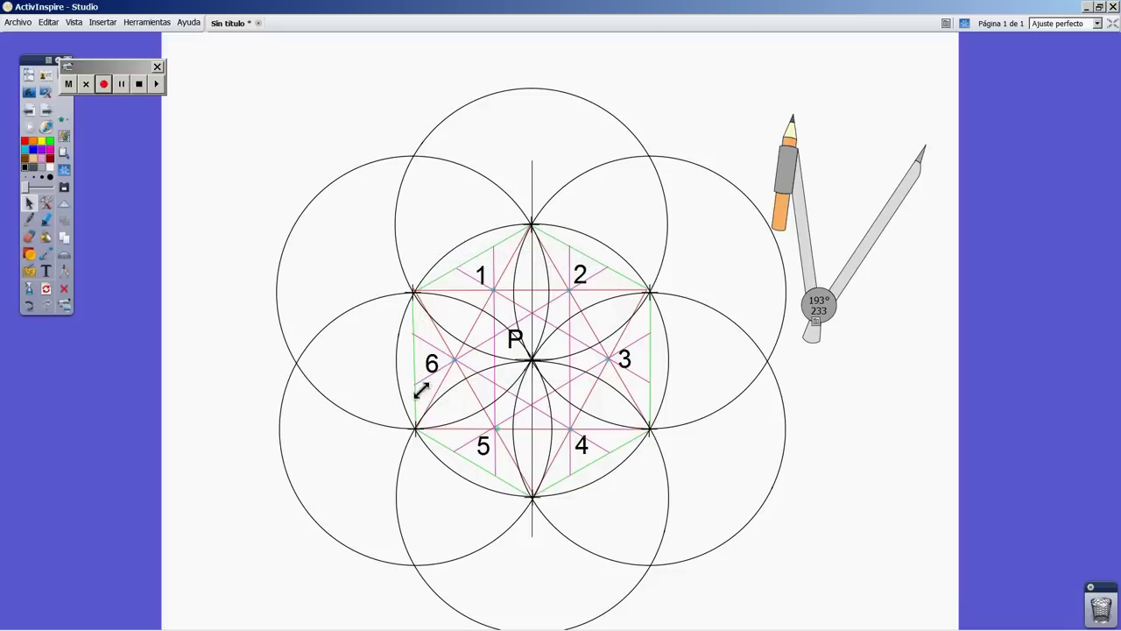
pyautogui.click(421, 392)
pyautogui.click(760, 290)
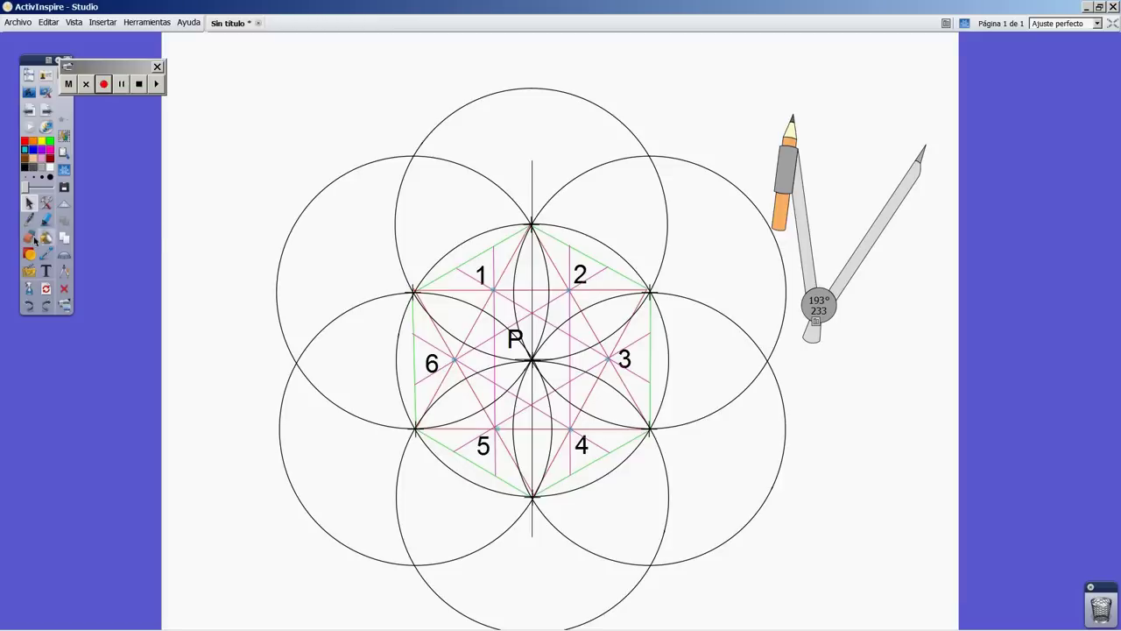
# Draw cyan lines: one parallel to the upper-left side, verticals 2–4 and 1–5, diagonal 3–5
pyautogui.click(37, 258)
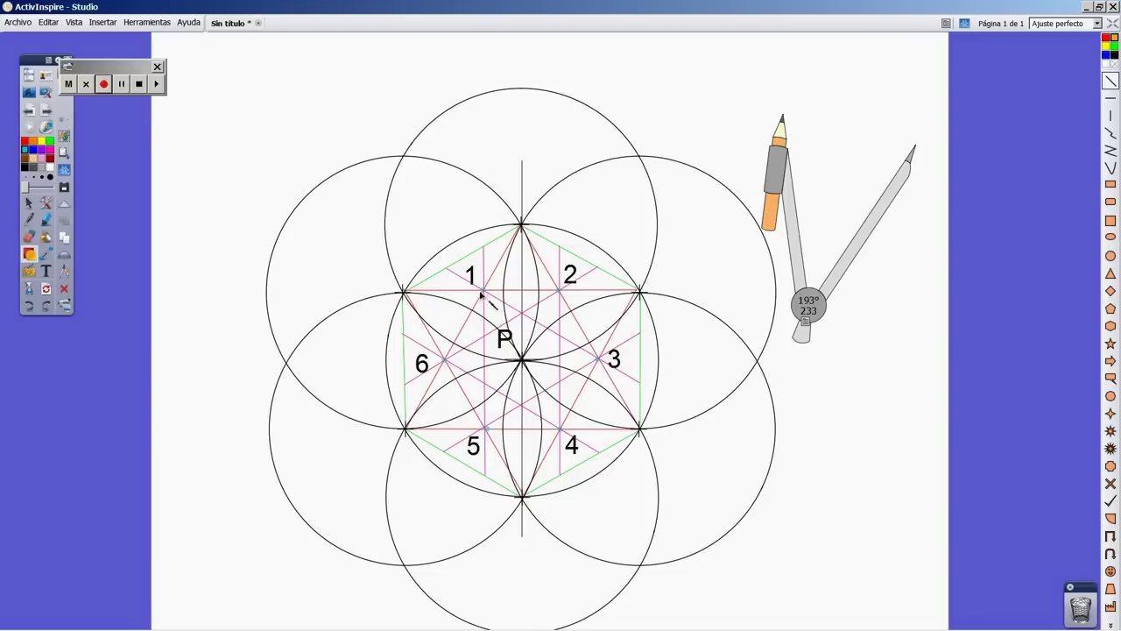
pyautogui.moveTo(403, 335); pyautogui.dragTo(562, 248)
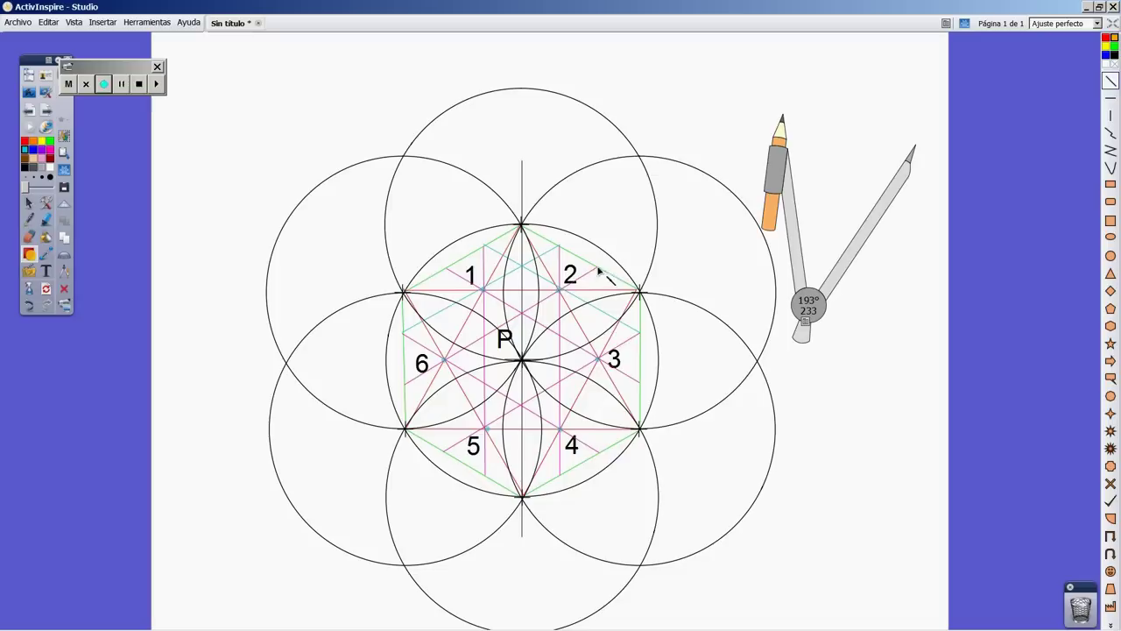
pyautogui.moveTo(599, 269); pyautogui.dragTo(600, 453)
pyautogui.moveTo(642, 386); pyautogui.dragTo(485, 474)
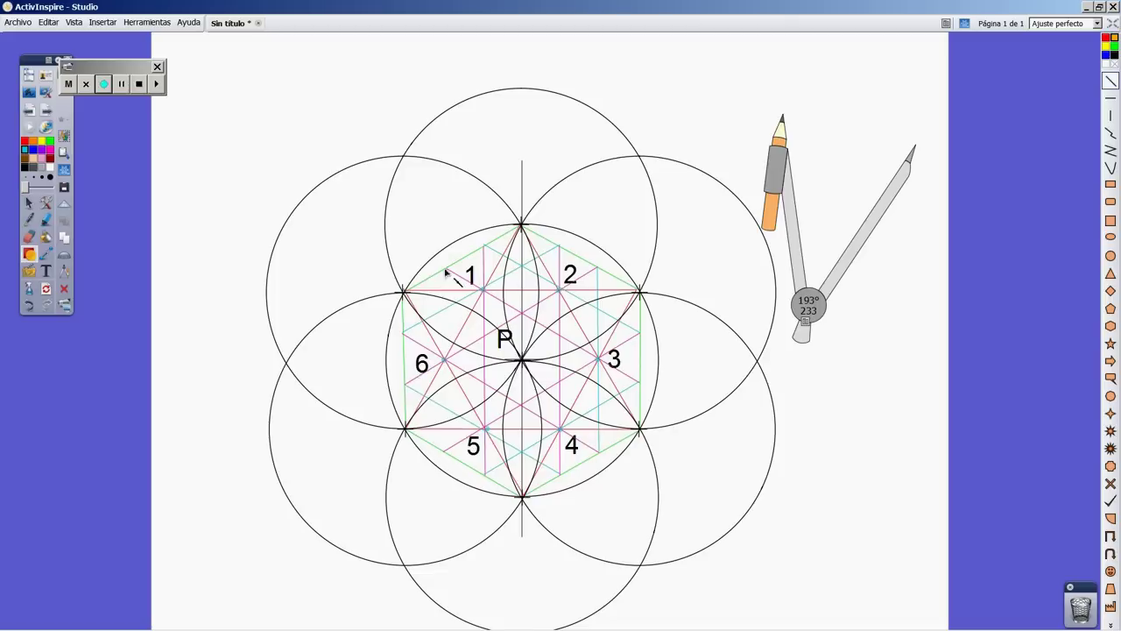
pyautogui.moveTo(447, 273); pyautogui.dragTo(445, 452)
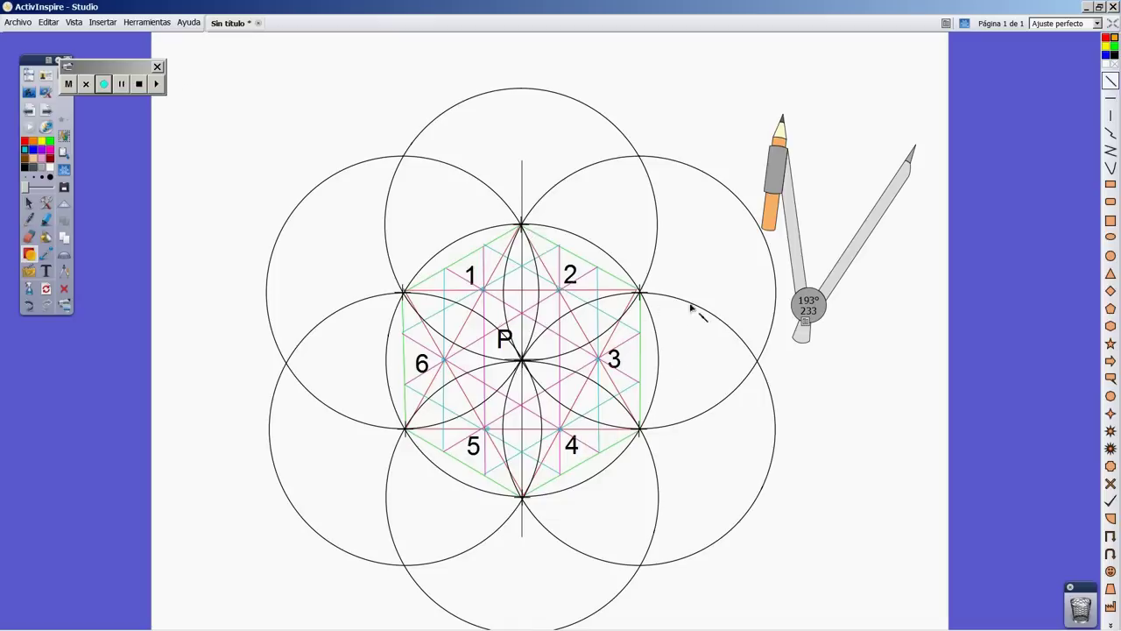
# Delete the construction circles group, the red horizontal line and two right-side red lines
pyautogui.click(29, 203)
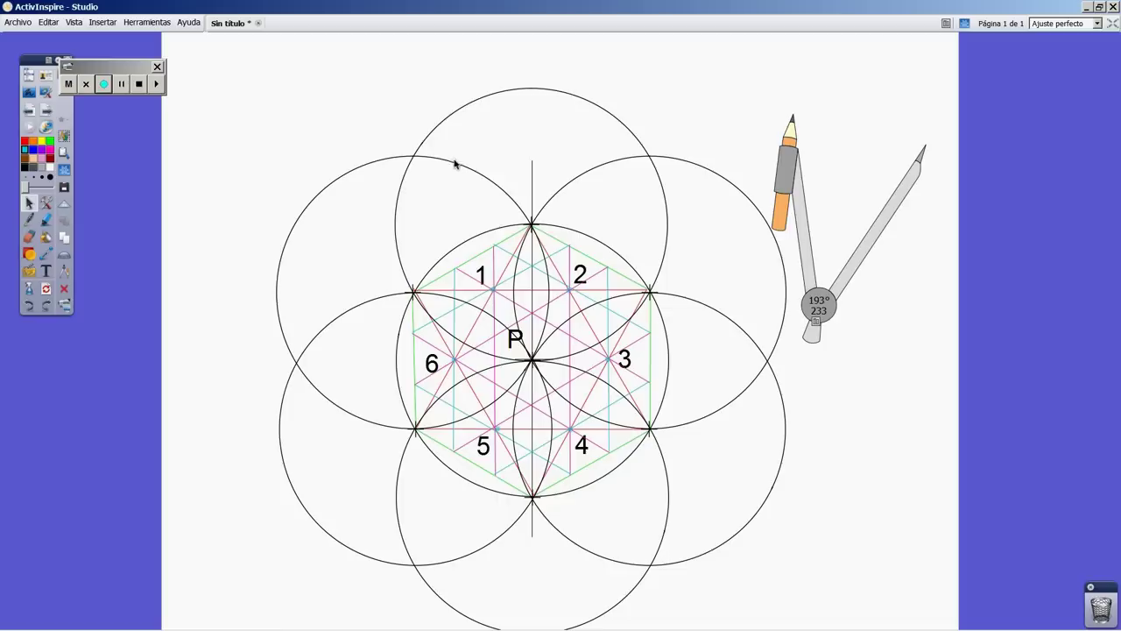
pyautogui.click(486, 196)
pyautogui.press('Delete')
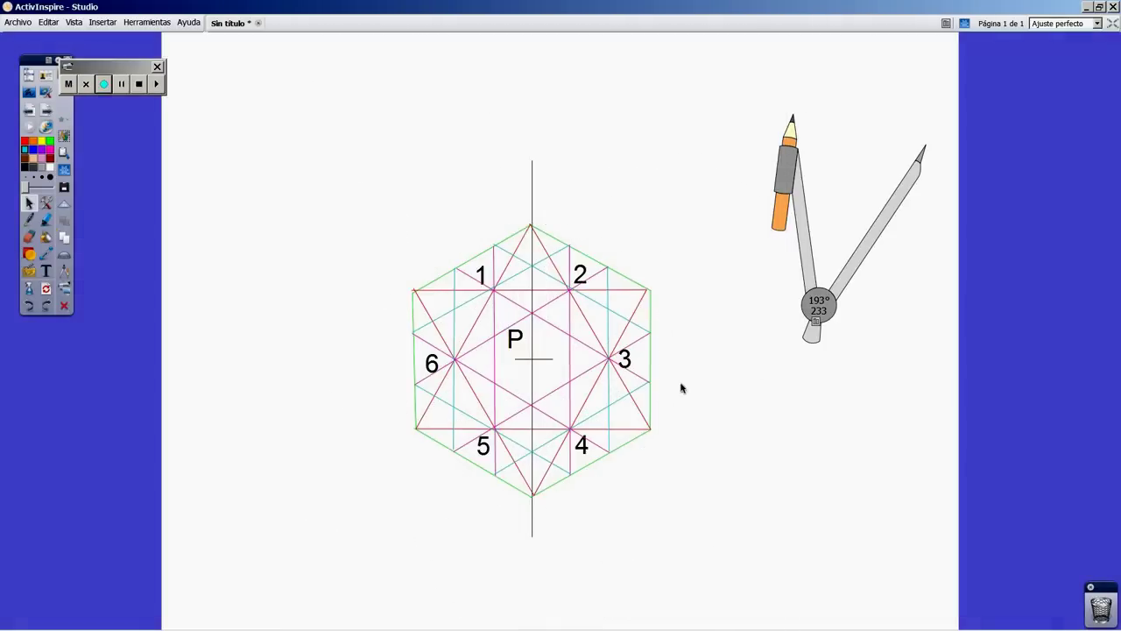
pyautogui.click(631, 292)
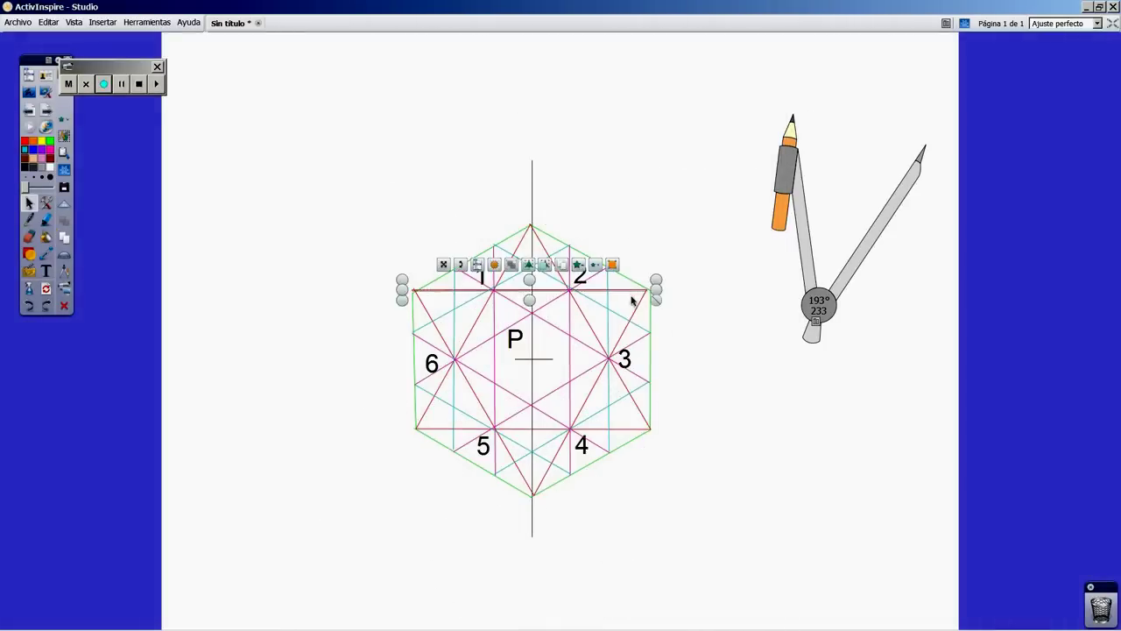
pyautogui.press('Delete')
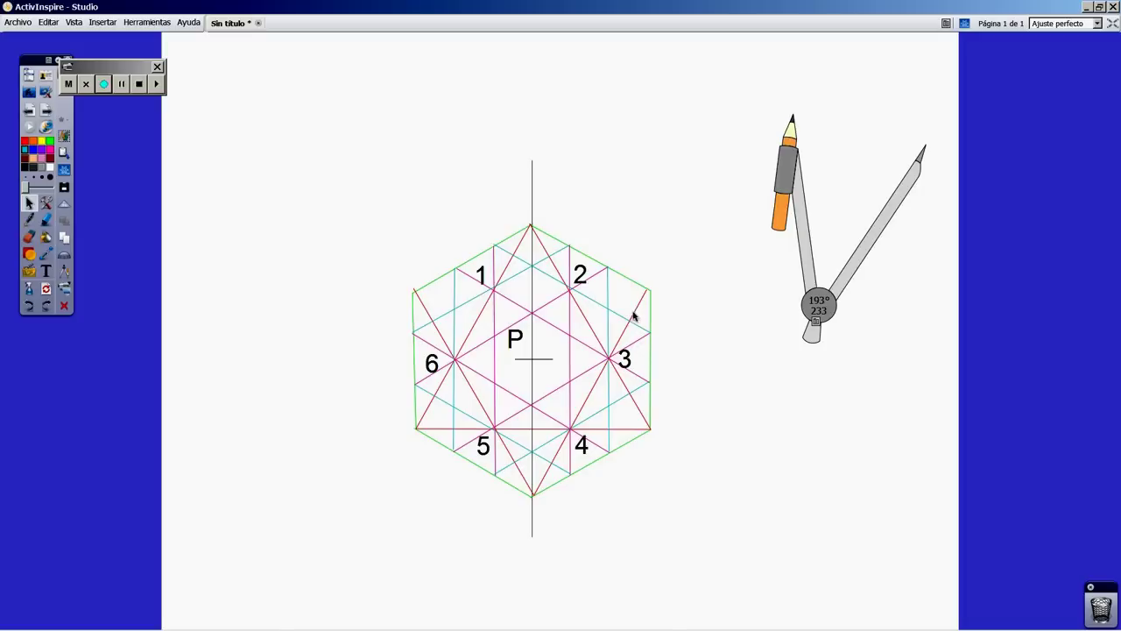
pyautogui.click(636, 321)
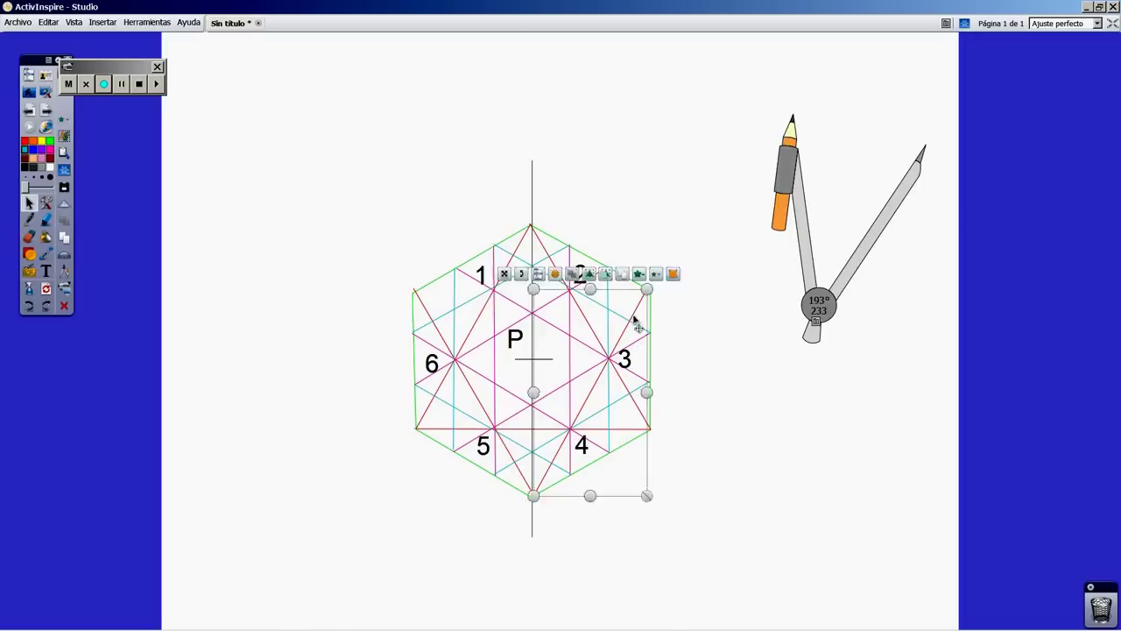
pyautogui.press('Delete')
pyautogui.click(639, 412)
pyautogui.press('Delete')
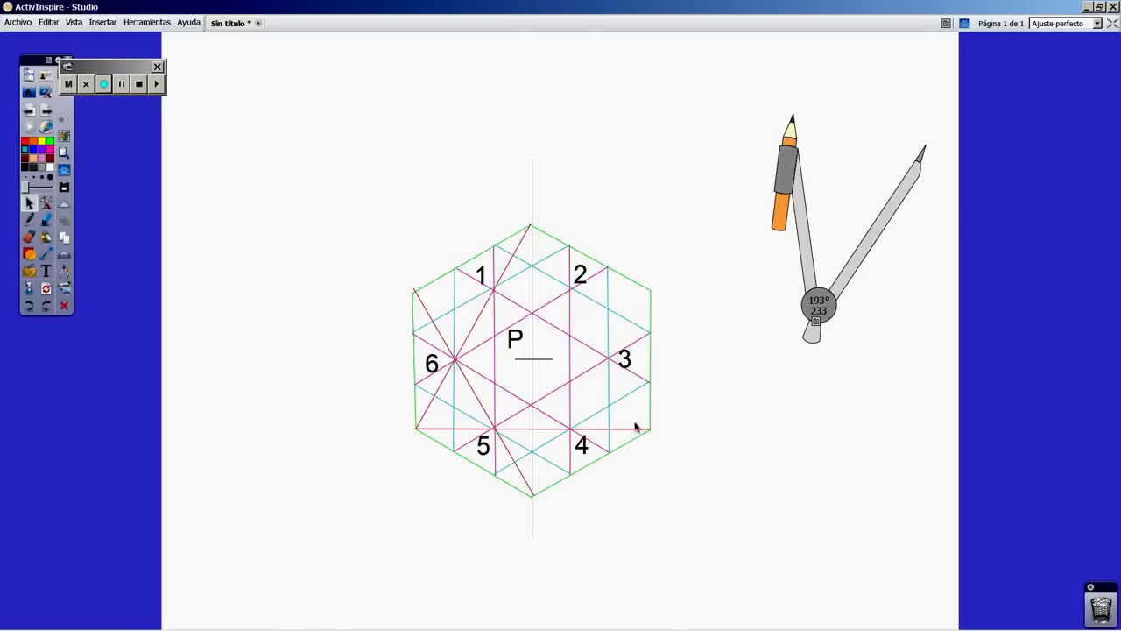
# Delete the bottom red horizontal line and the red diagonals through 6 and to the bottom vertex
pyautogui.click(624, 430)
pyautogui.press('Delete')
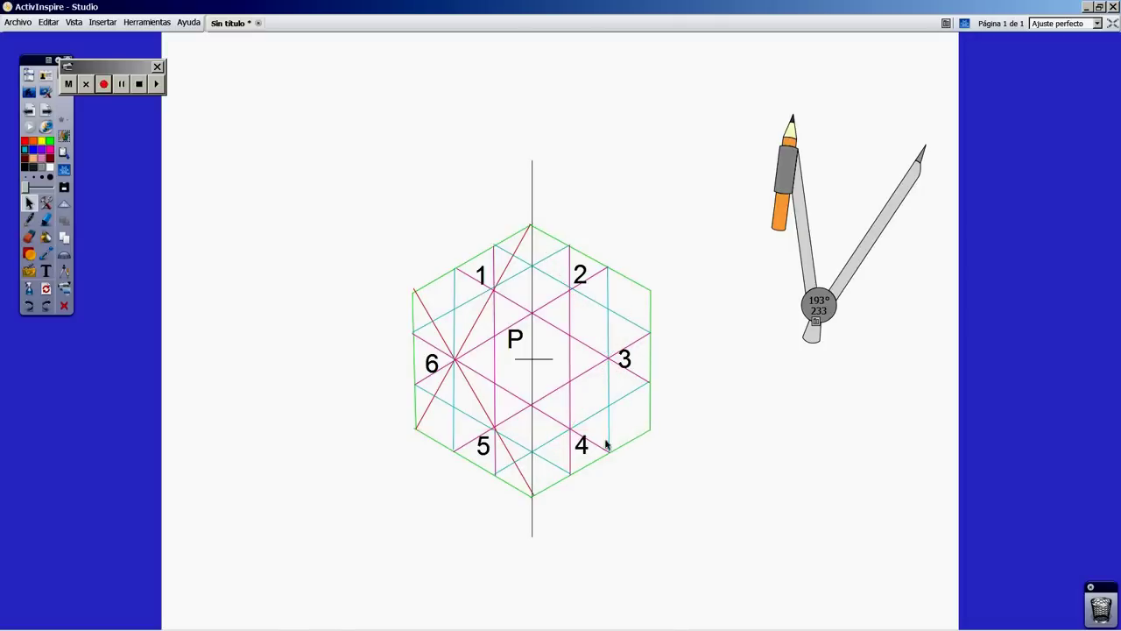
pyautogui.click(422, 421)
pyautogui.press('Delete')
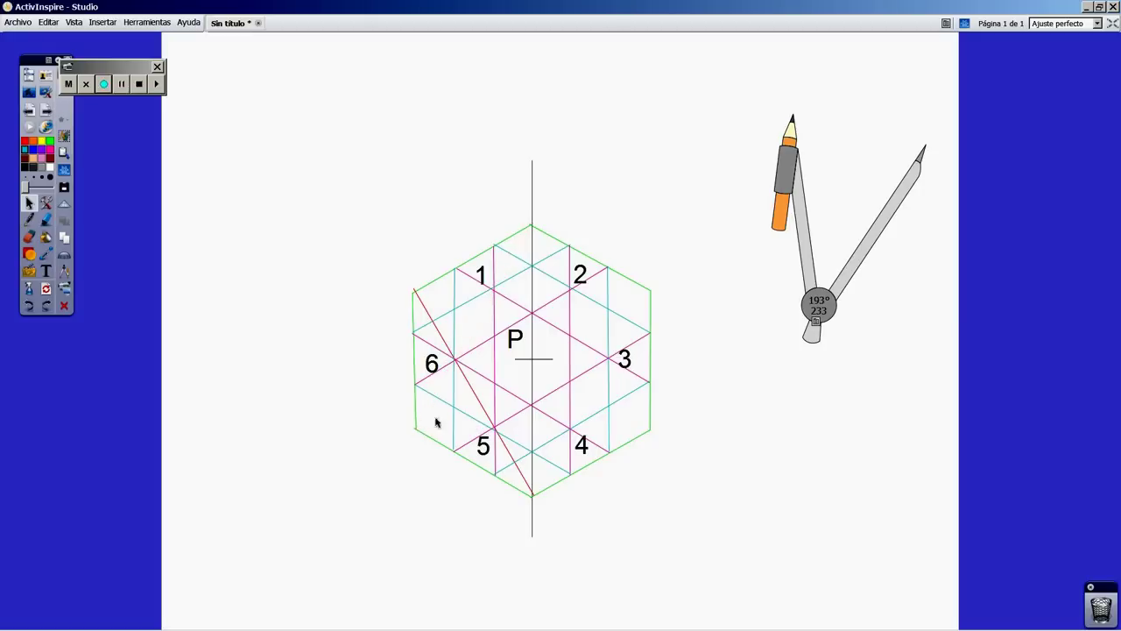
pyautogui.click(522, 477)
pyautogui.press('Delete')
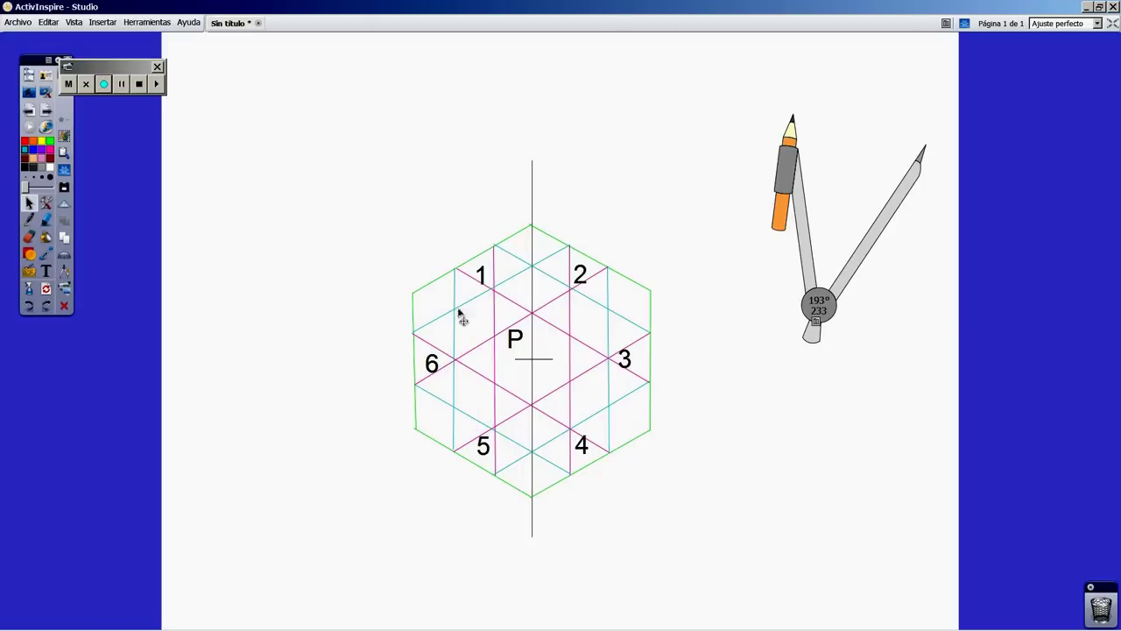
# Delete the six magenta lines: both verticals and the diagonals 1–3, 6–4, 6–2 and 5–3
pyautogui.click(514, 305)
pyautogui.press('Delete')
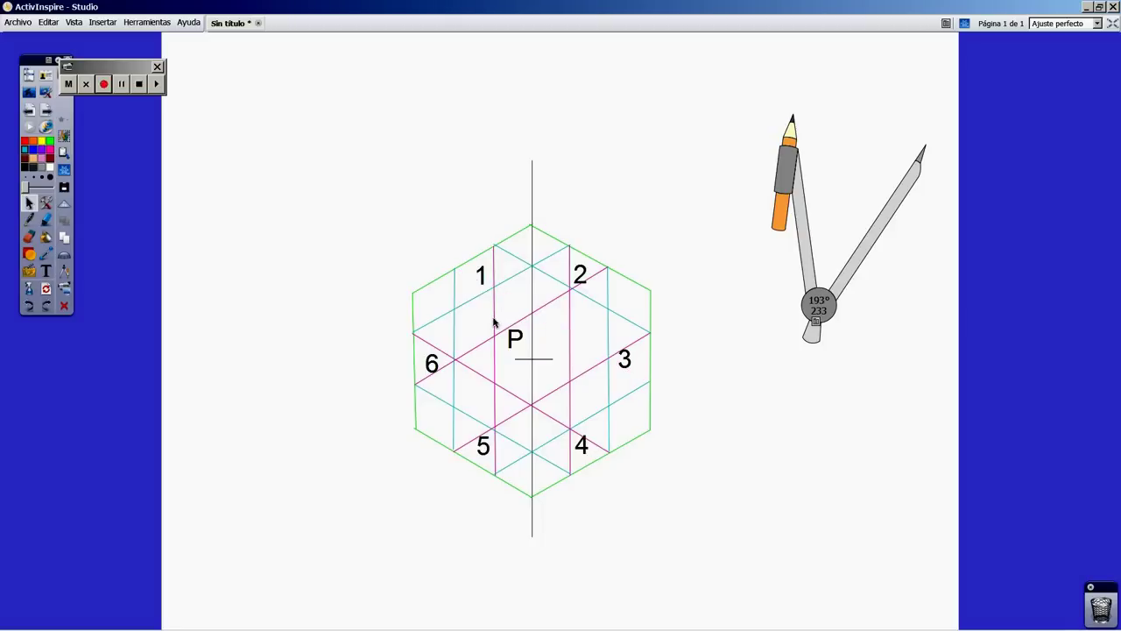
pyautogui.click(495, 322)
pyautogui.press('Delete')
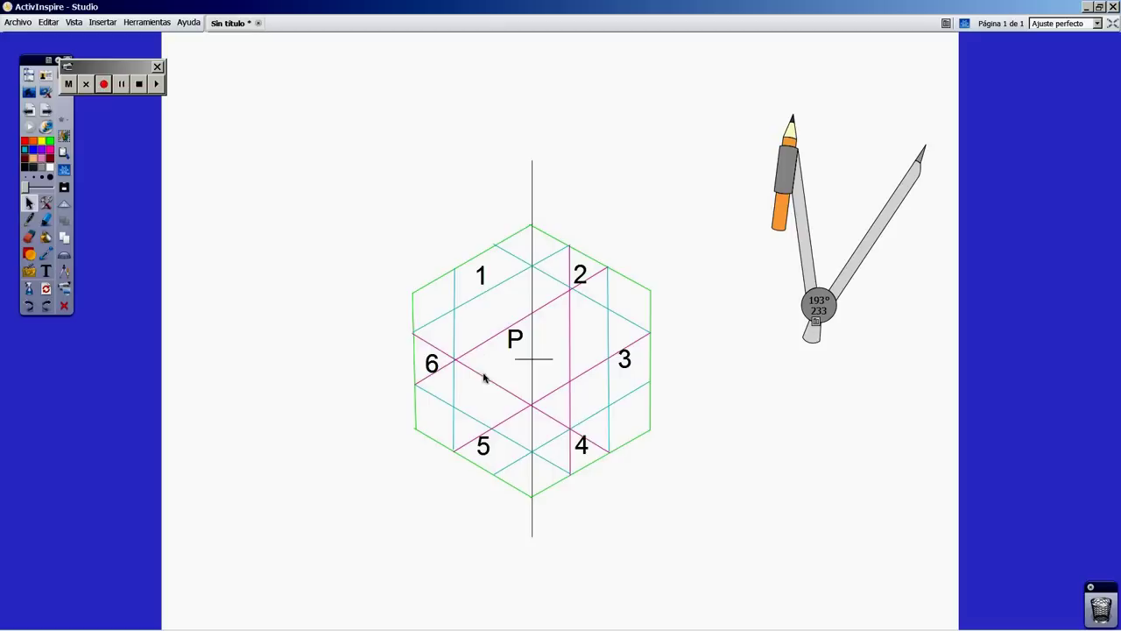
pyautogui.click(483, 375)
pyautogui.press('Delete')
pyautogui.click(480, 347)
pyautogui.press('Delete')
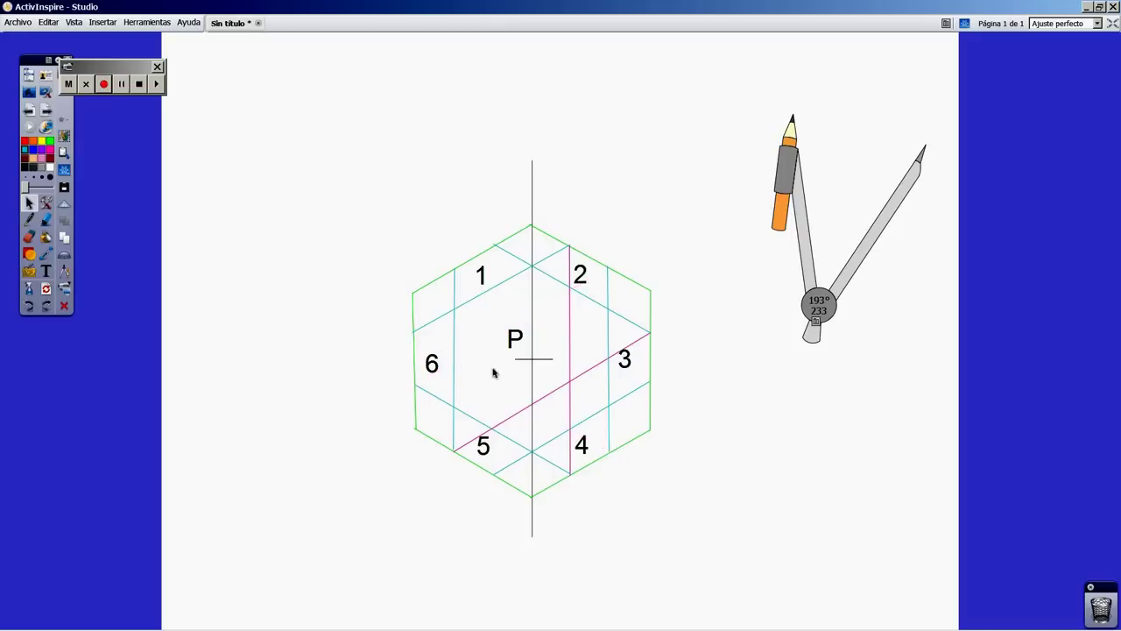
pyautogui.click(546, 400)
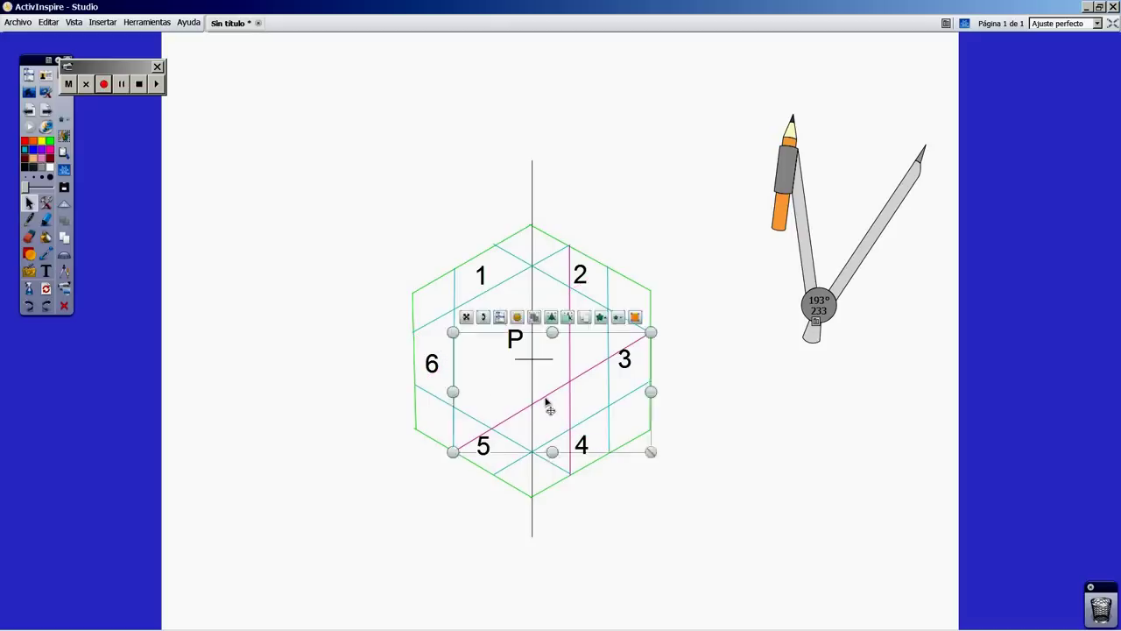
pyautogui.press('Delete')
pyautogui.click(569, 403)
pyautogui.press('Delete')
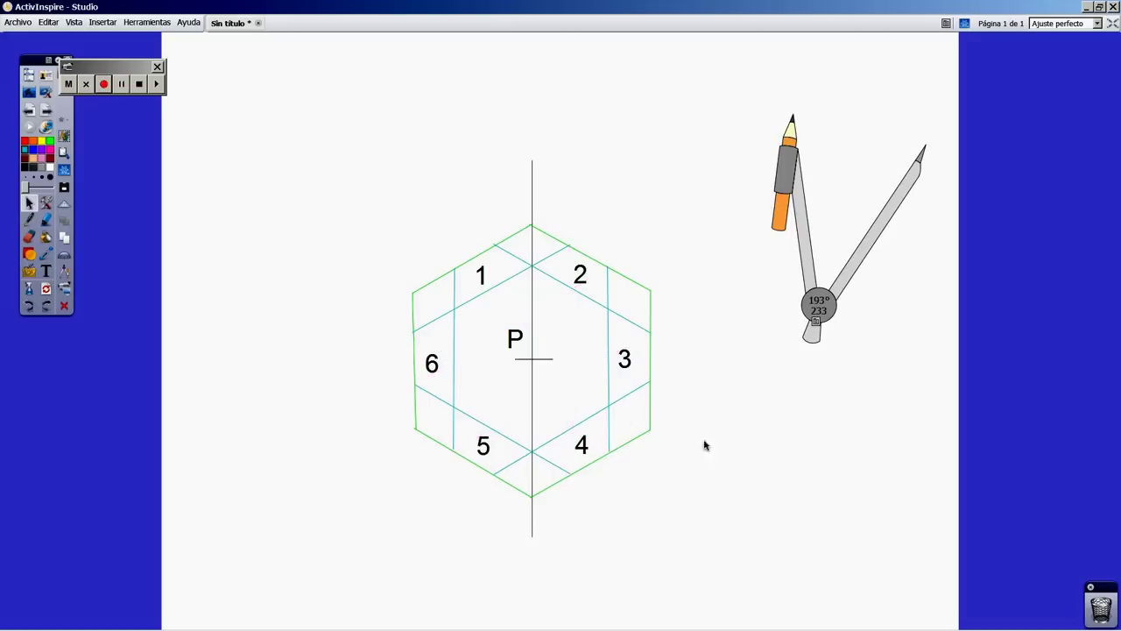